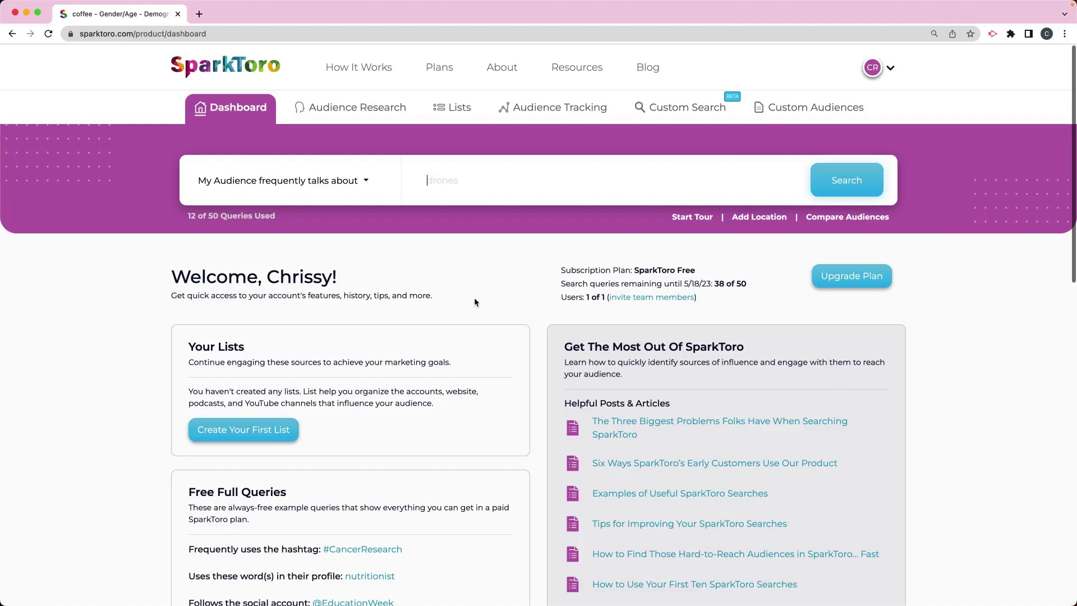
Reopen the query type list and keep 'My Audience frequently talks about' as the search type
left_click(363, 183)
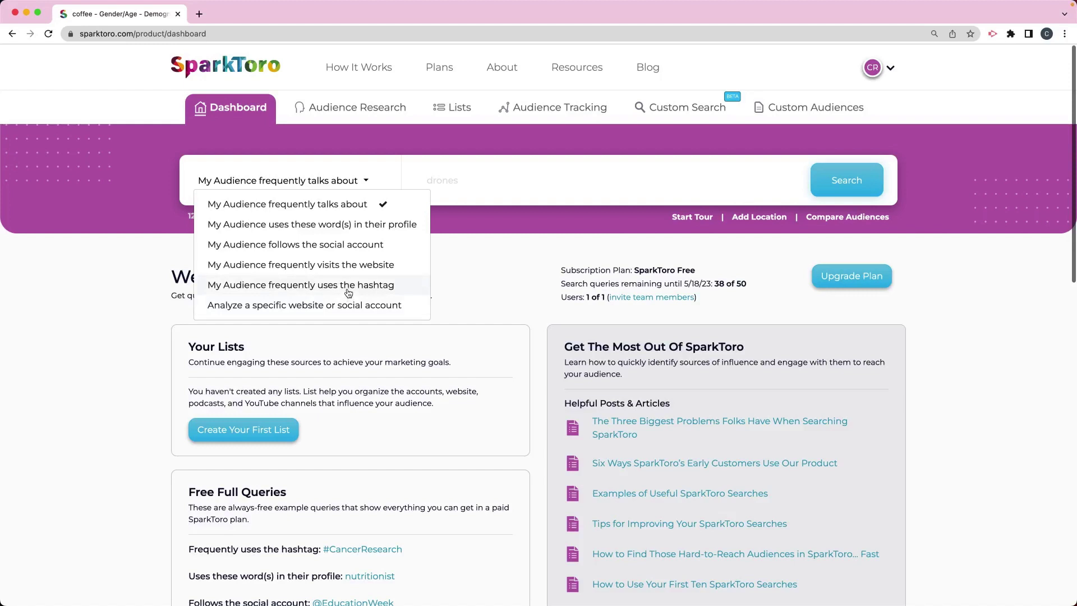
left_click(486, 264)
Search for audiences that talk about 'nutrition', returning 153,620 people
left_click(446, 181)
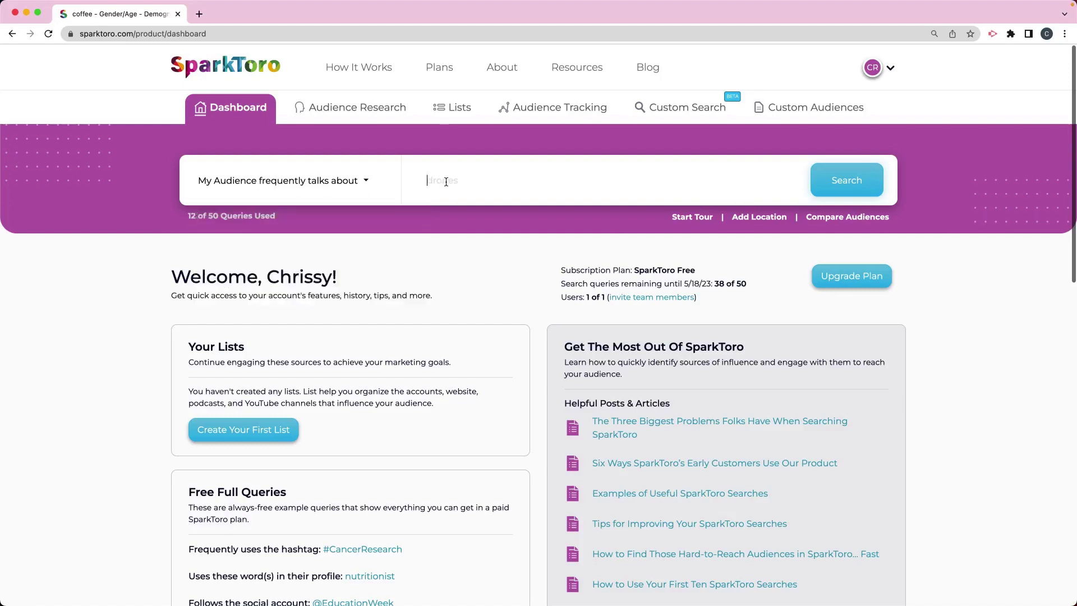
type("nutrition")
left_click(847, 189)
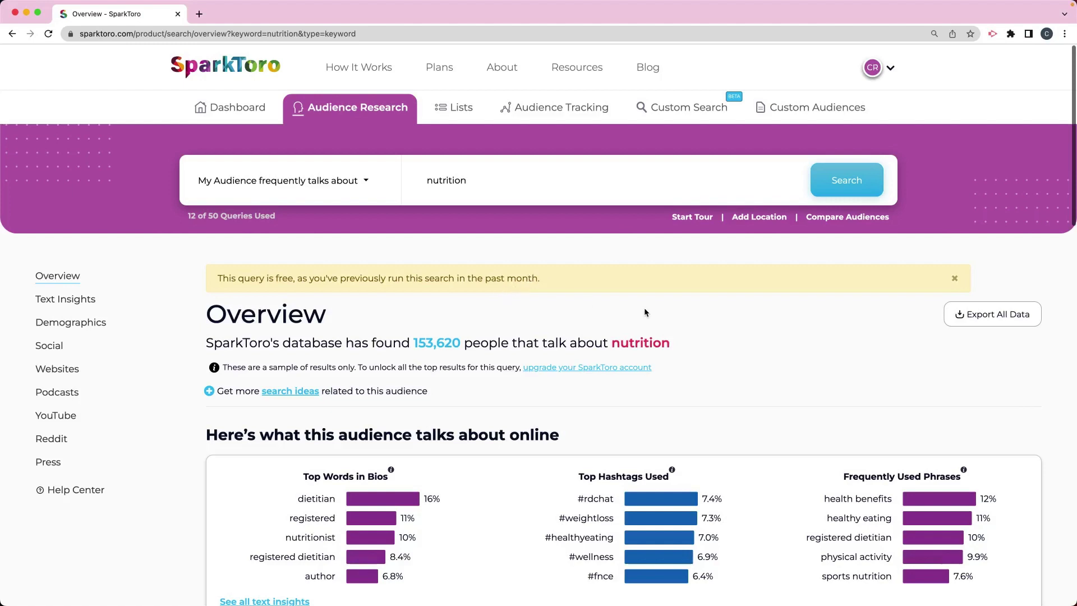
scroll(665, 298, "down", 2)
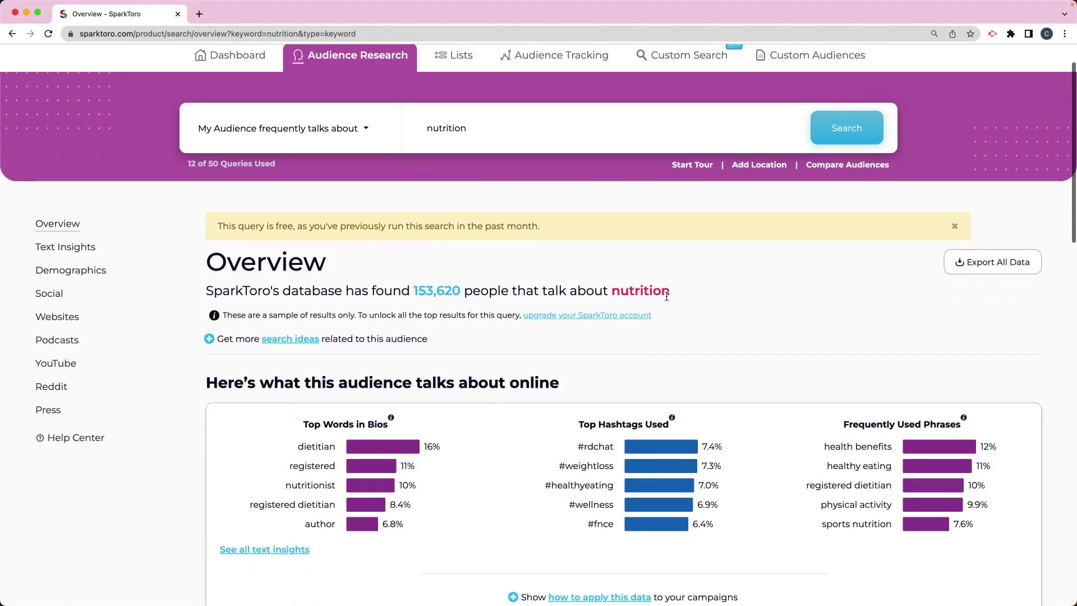
scroll(666, 296, "down", 3)
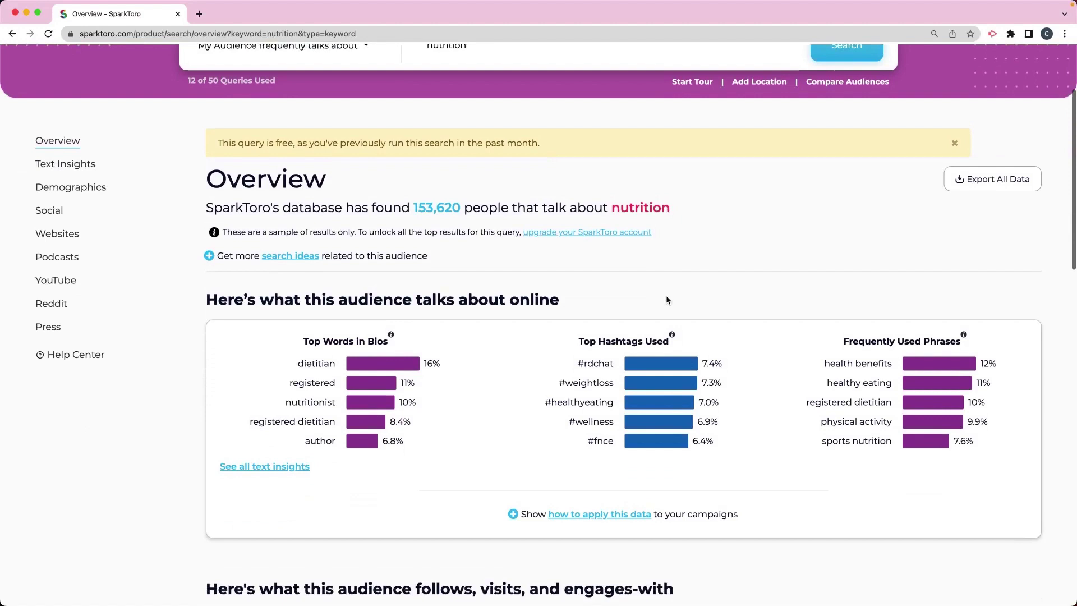
scroll(665, 295, "up", 3)
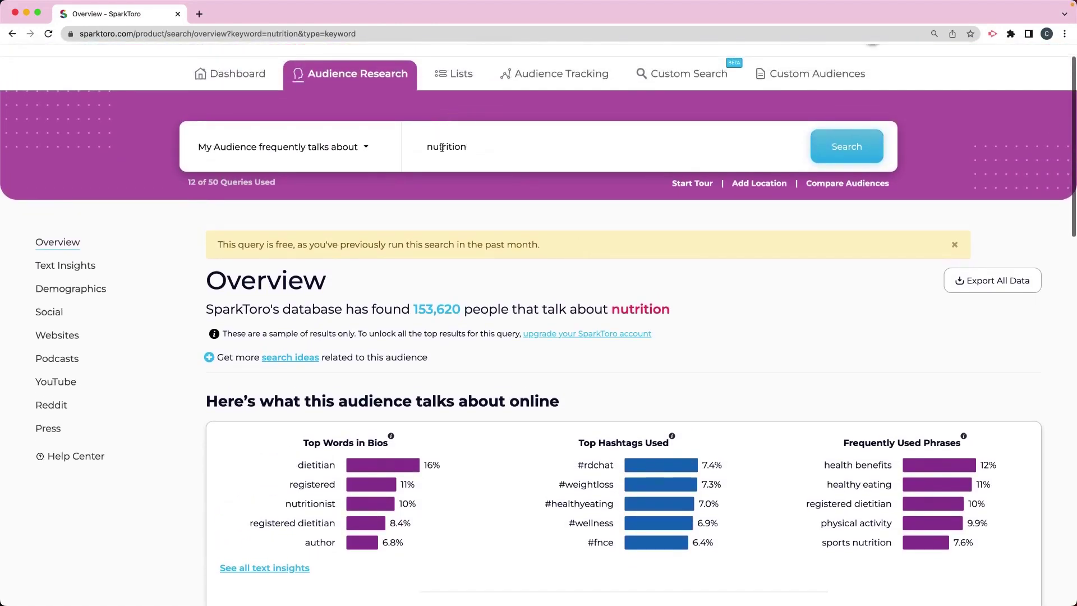
double_click(442, 147)
scroll(750, 319, "down", 2)
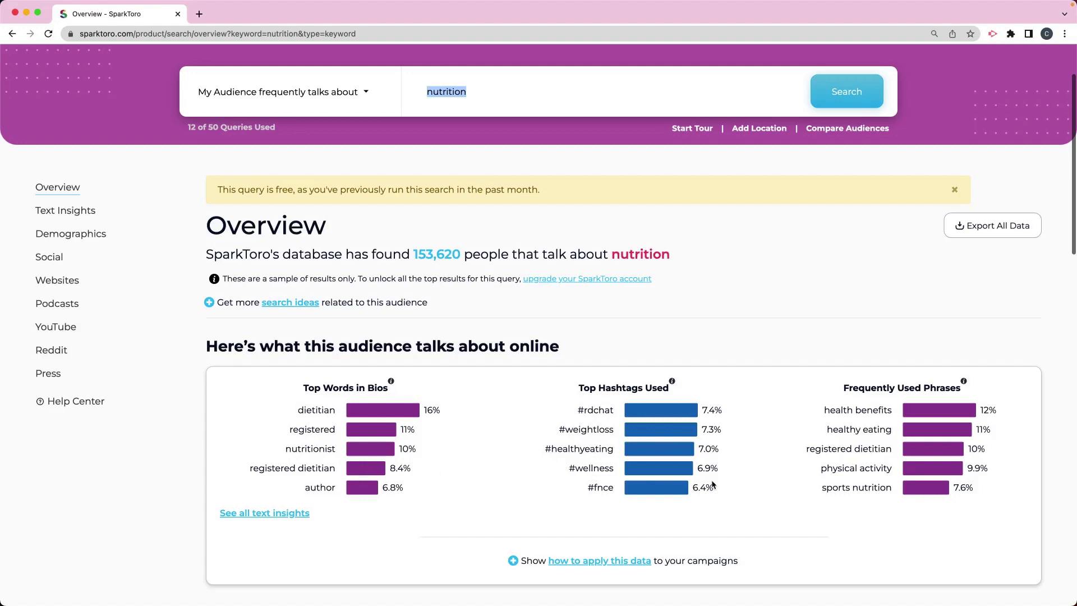
scroll(848, 460, "up", 1)
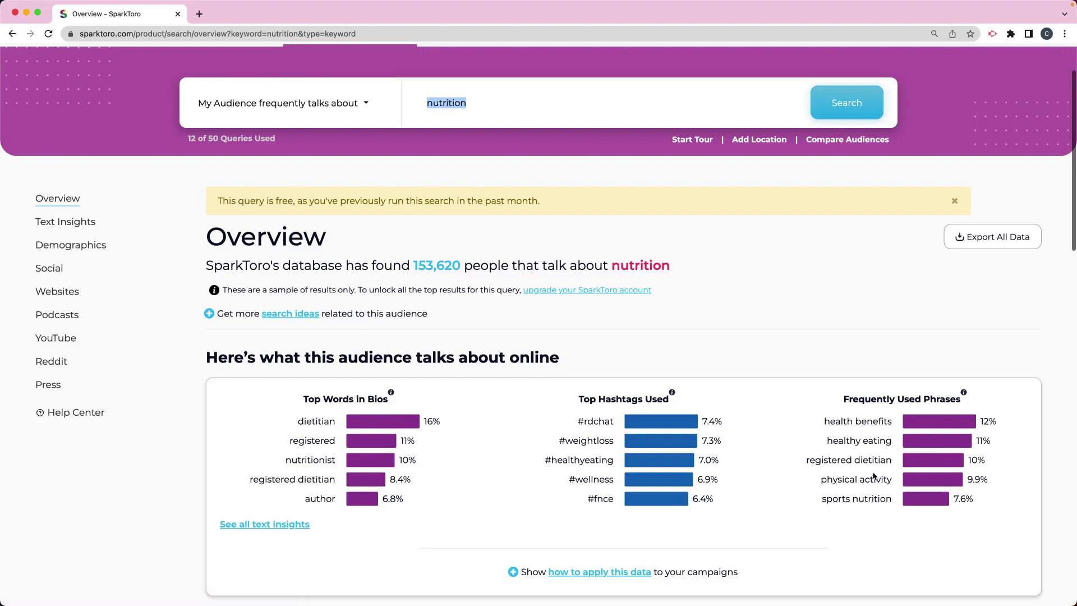
scroll(841, 454, "down", 4)
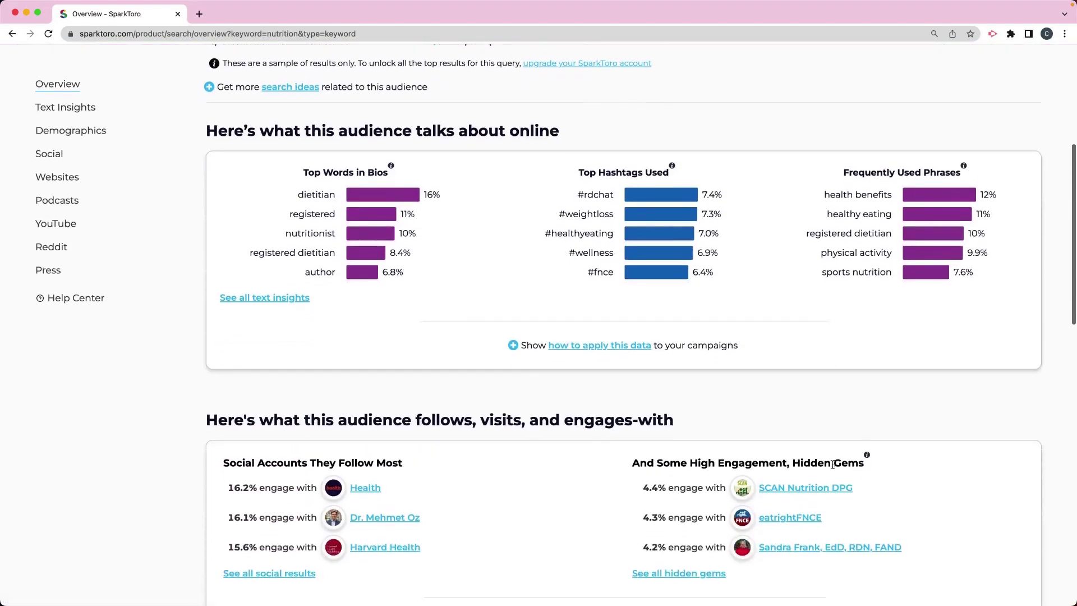
scroll(832, 463, "down", 2)
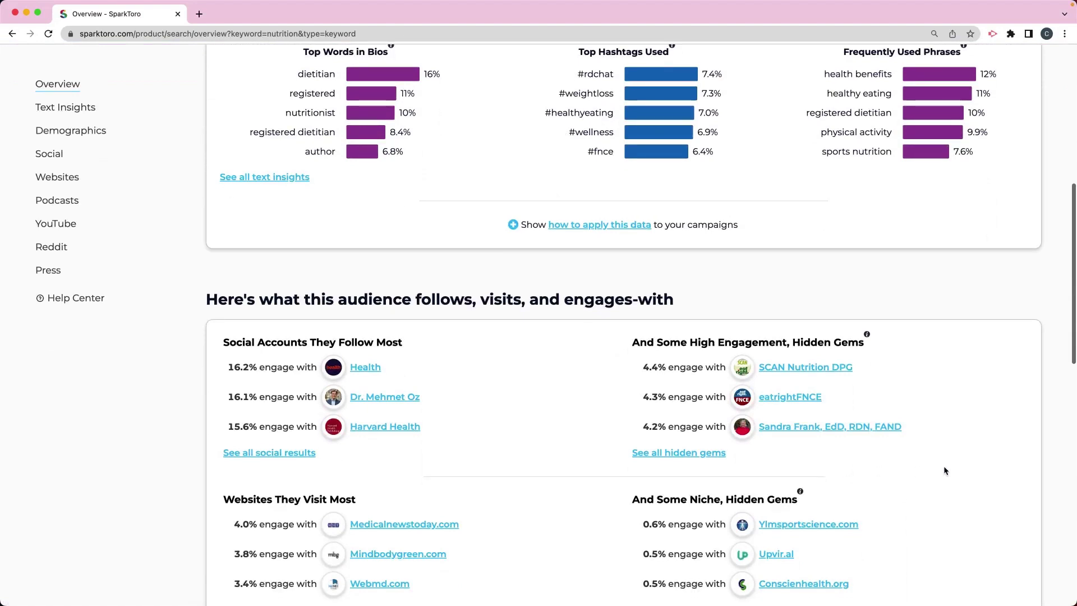
scroll(493, 380, "down", 1)
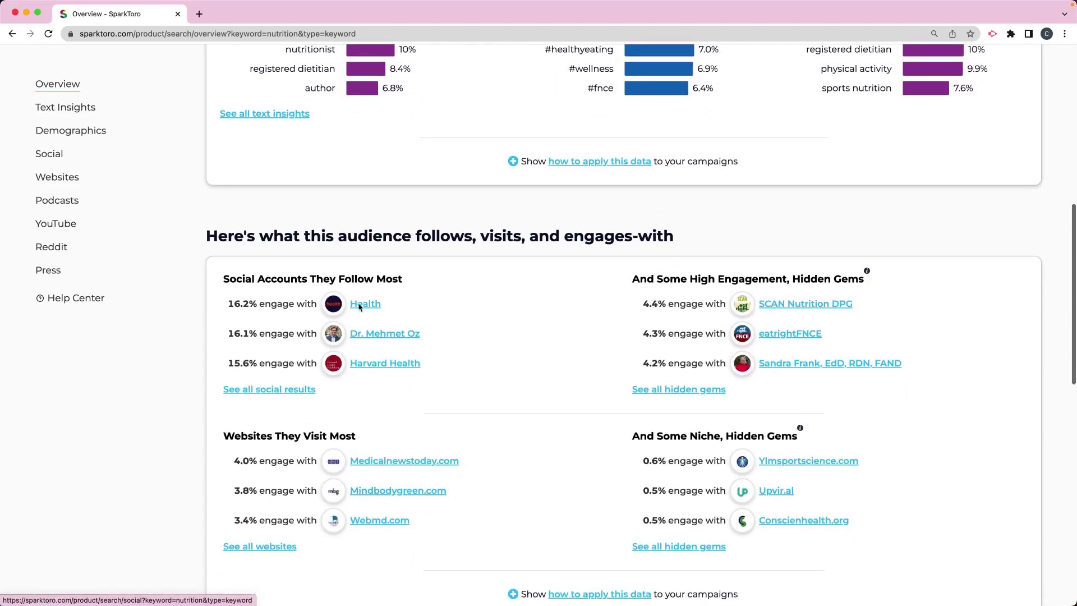
Browse the full Social results for nutrition, including Health, Dr. Mehmet Oz, Harvard Health and Mayo Clinic
left_click(256, 391)
scroll(518, 400, "down", 7)
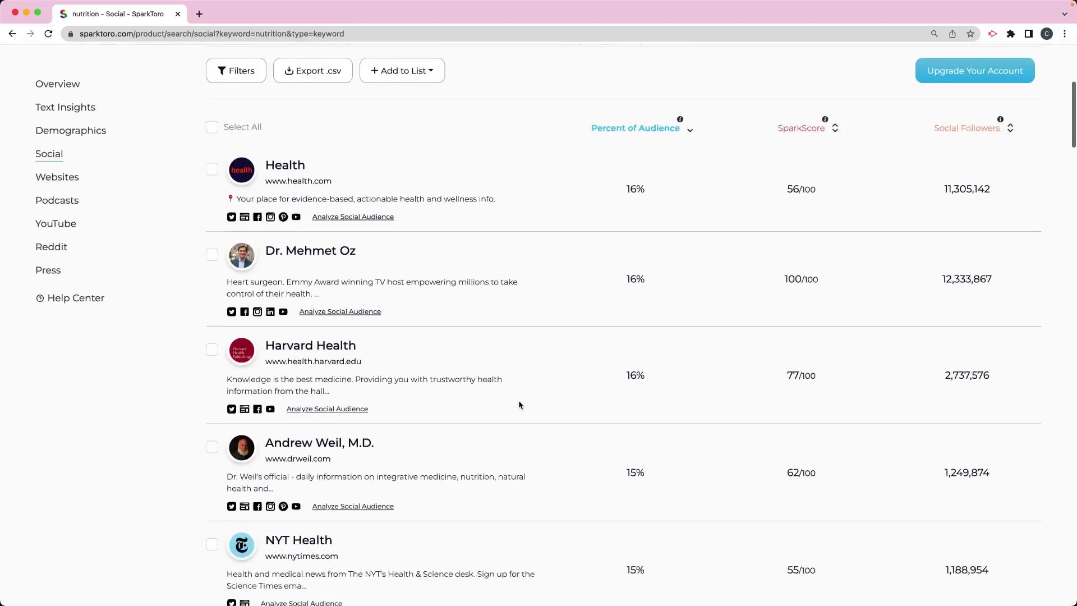
scroll(518, 399, "down", 8)
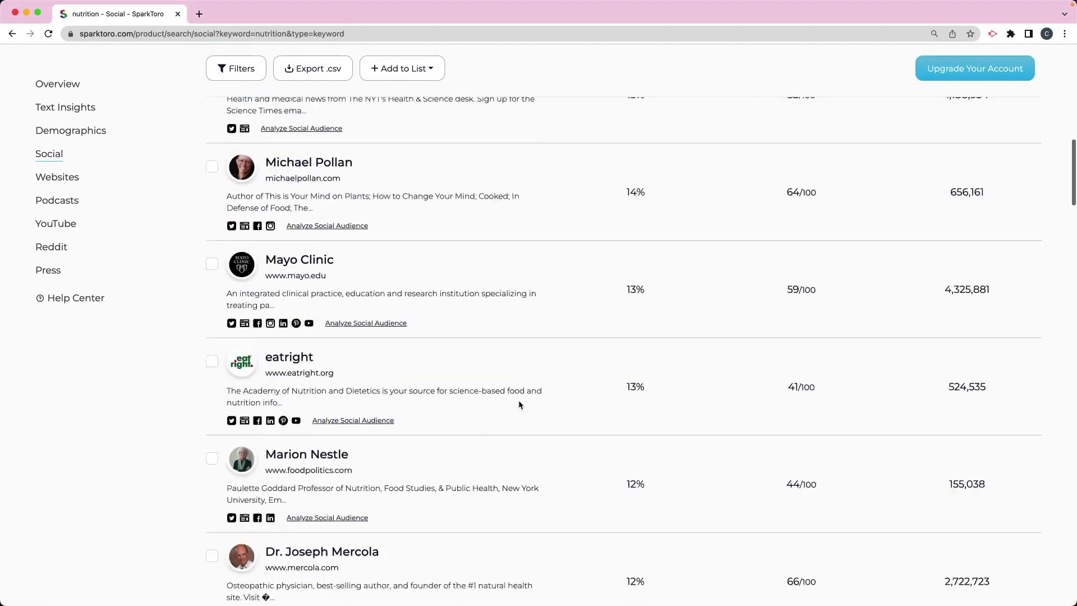
scroll(518, 399, "up", 5)
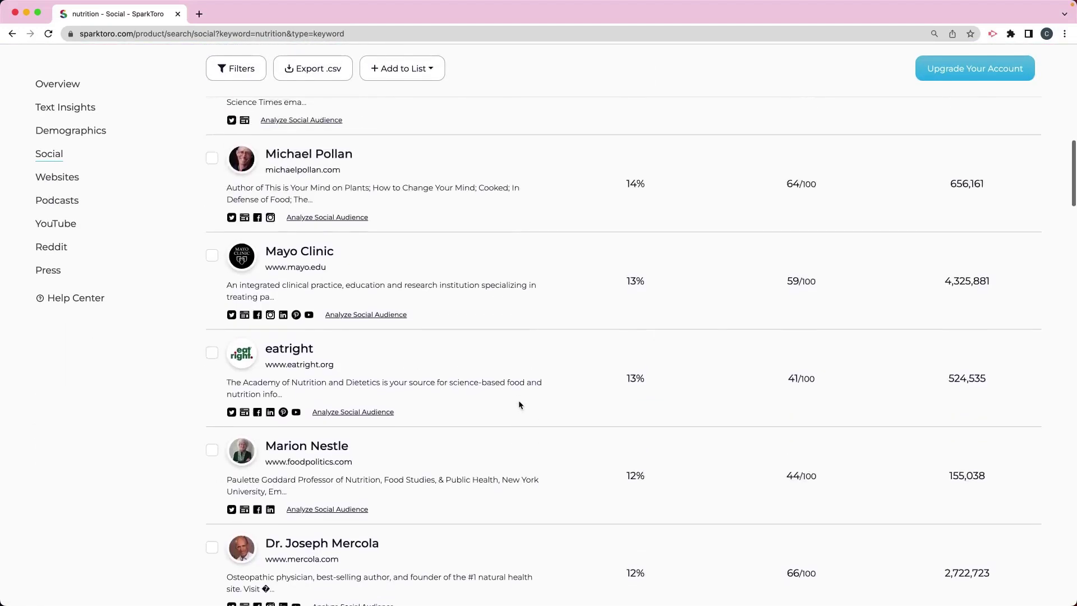
scroll(518, 403, "up", 7)
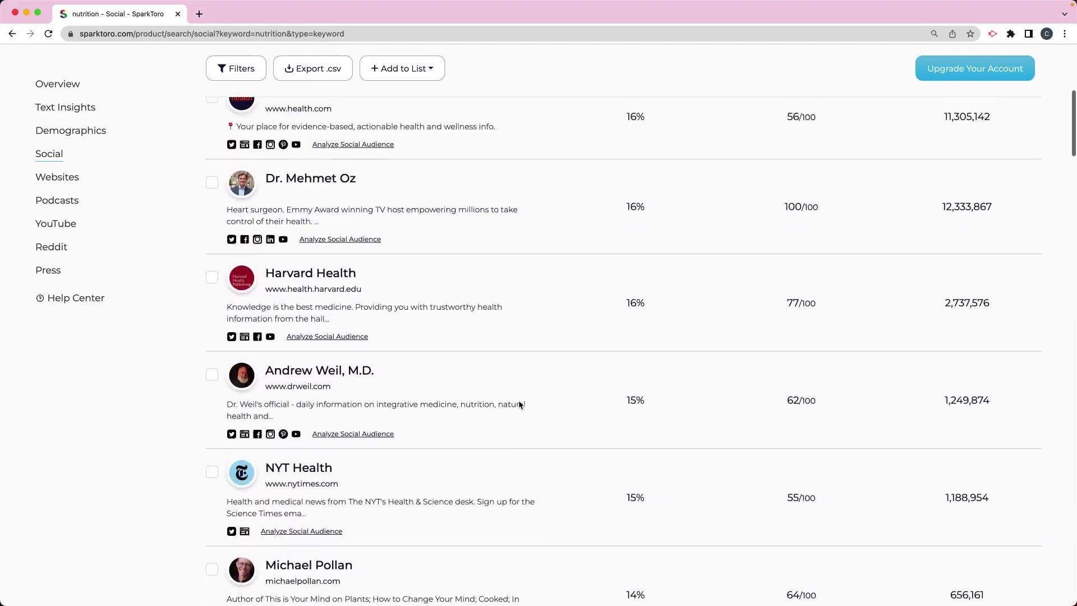
scroll(518, 400, "up", 3)
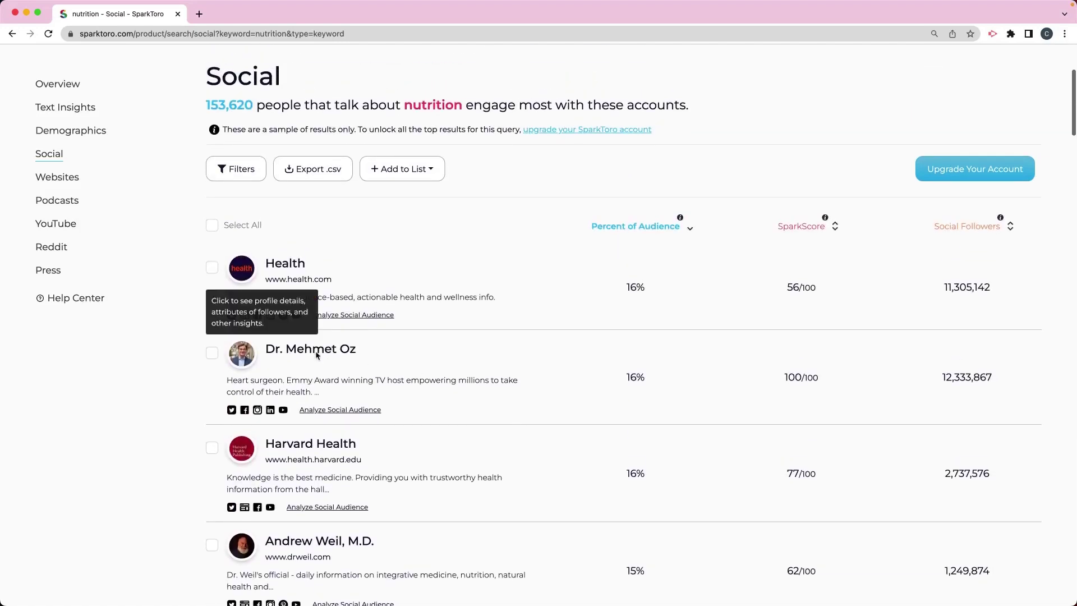
scroll(482, 396, "down", 3)
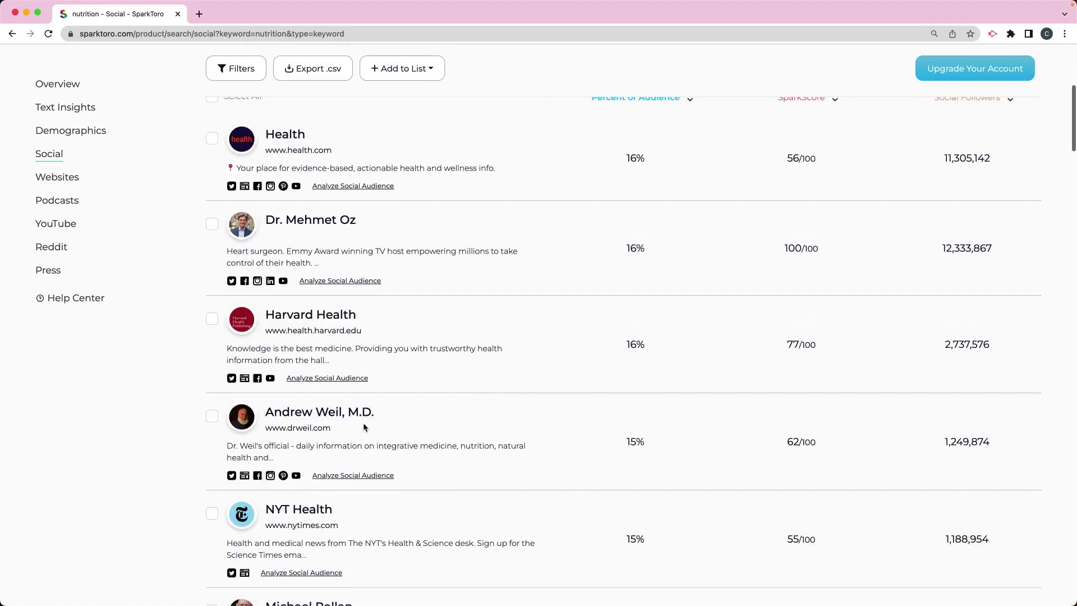
scroll(444, 415, "down", 3)
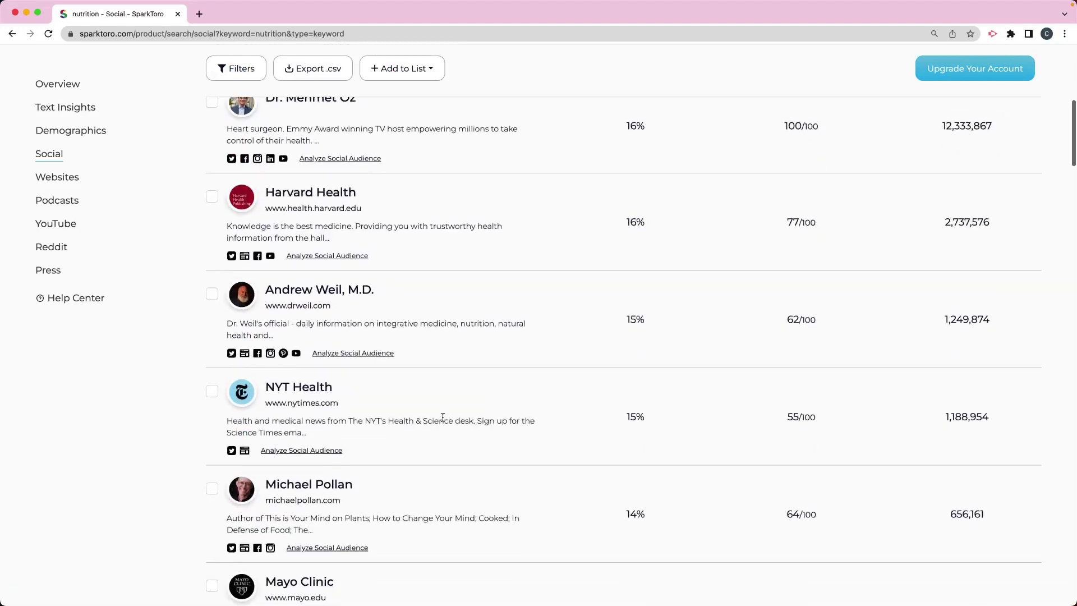
scroll(407, 397, "down", 3)
scroll(407, 397, "down", 1)
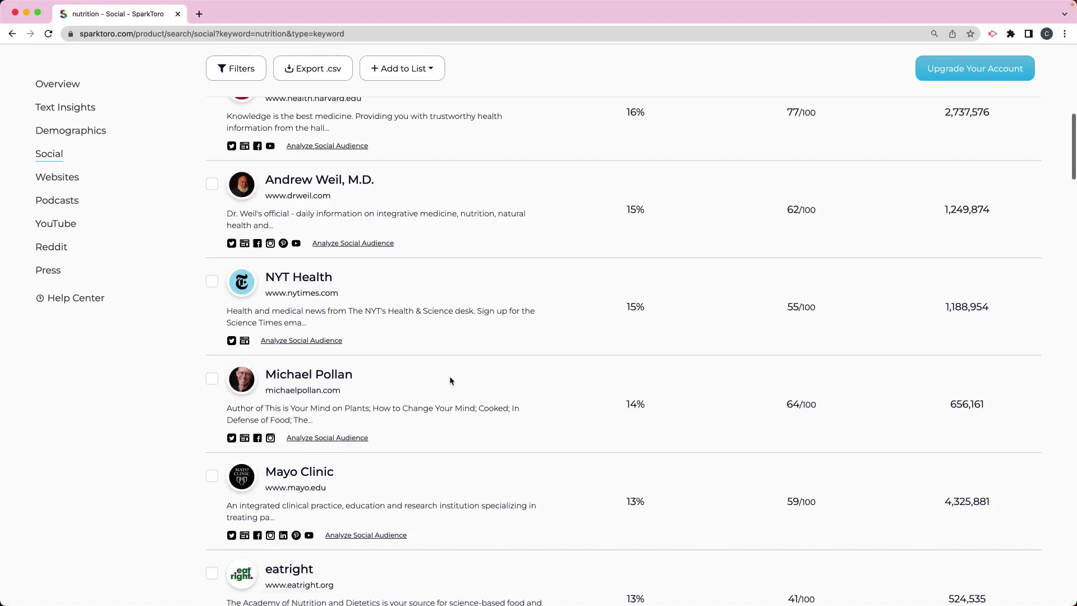
scroll(449, 380, "down", 1)
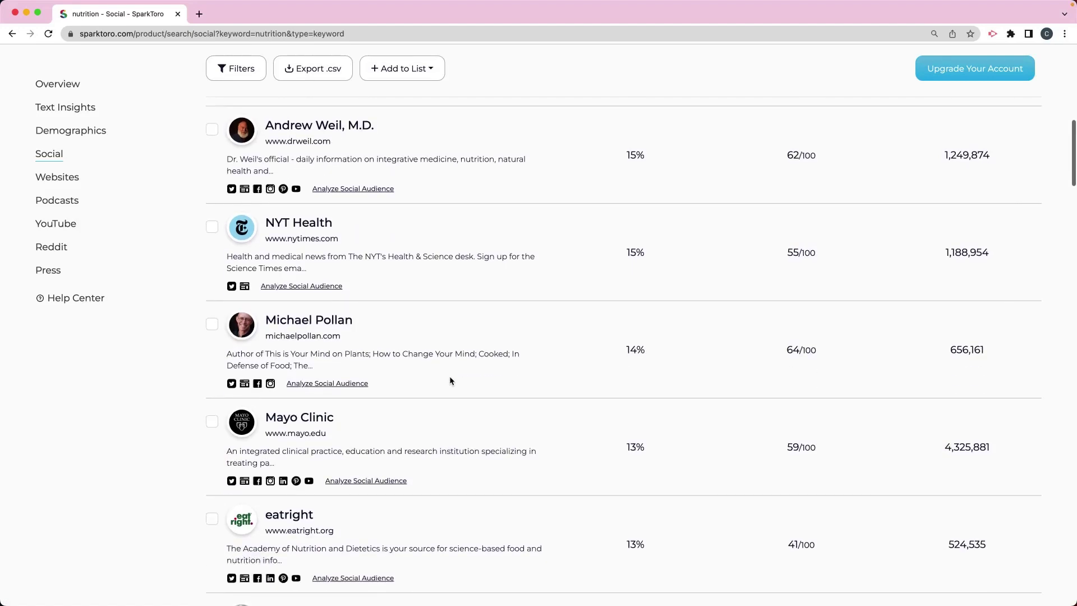
scroll(449, 376, "up", 10)
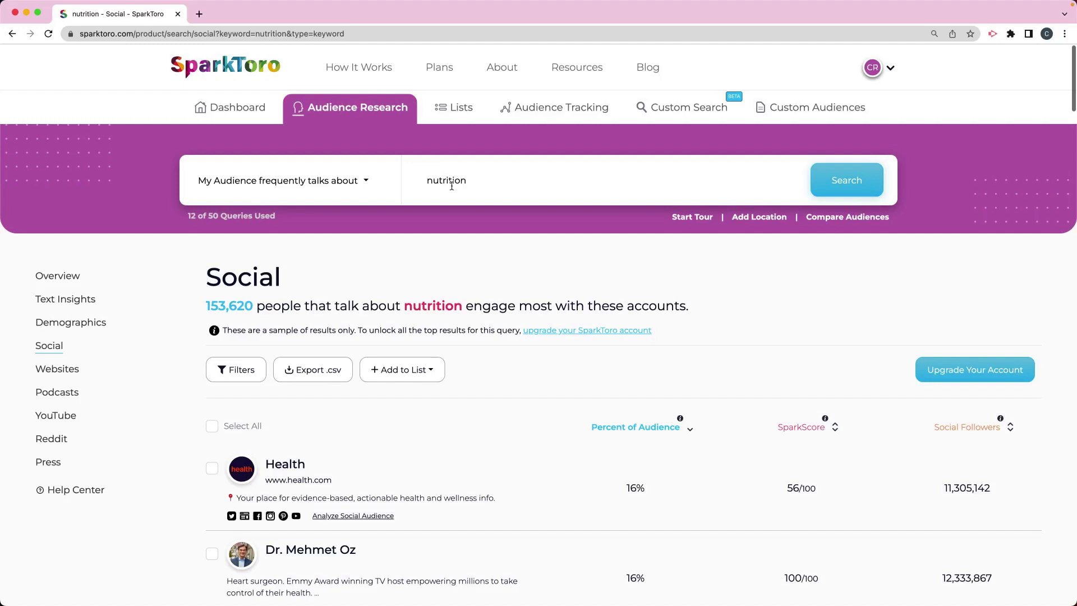
Return to the nutrition Overview and review its Demographics page with partly blurred Employment results
left_click(11, 35)
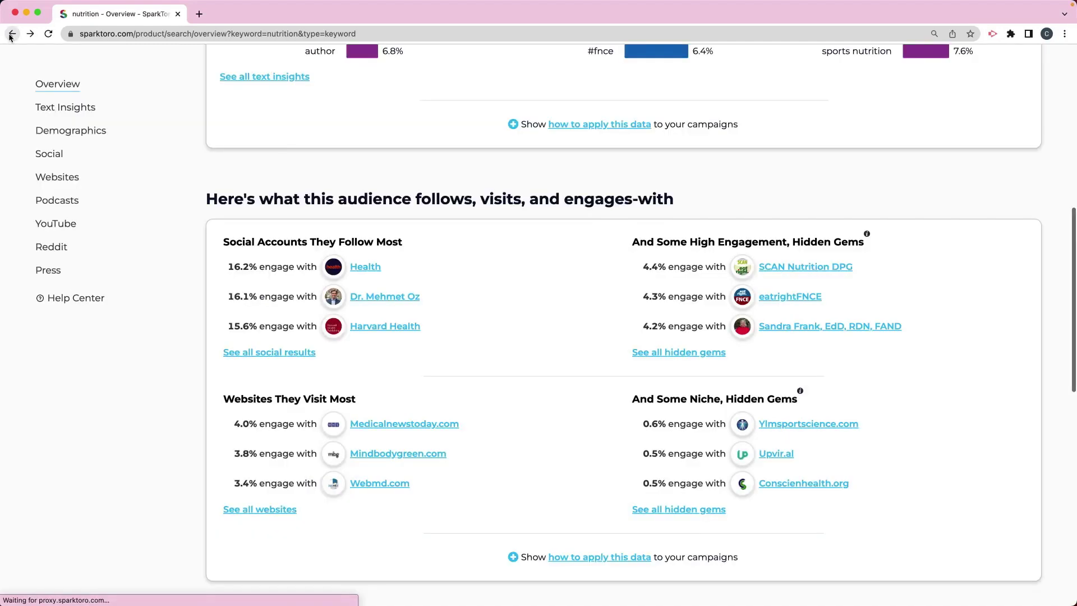
scroll(196, 236, "up", 2)
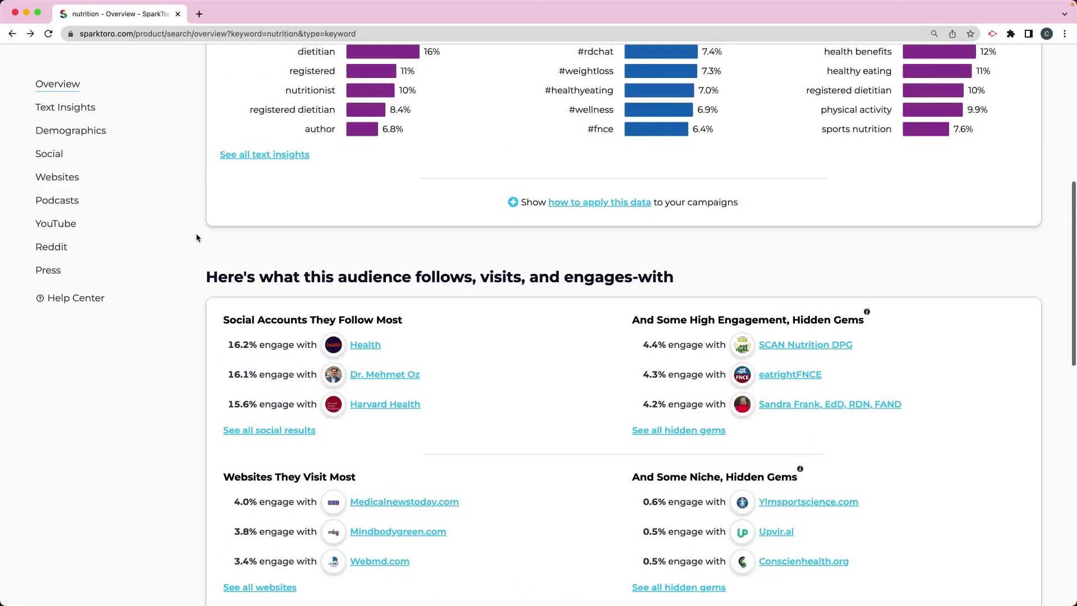
left_click(56, 136)
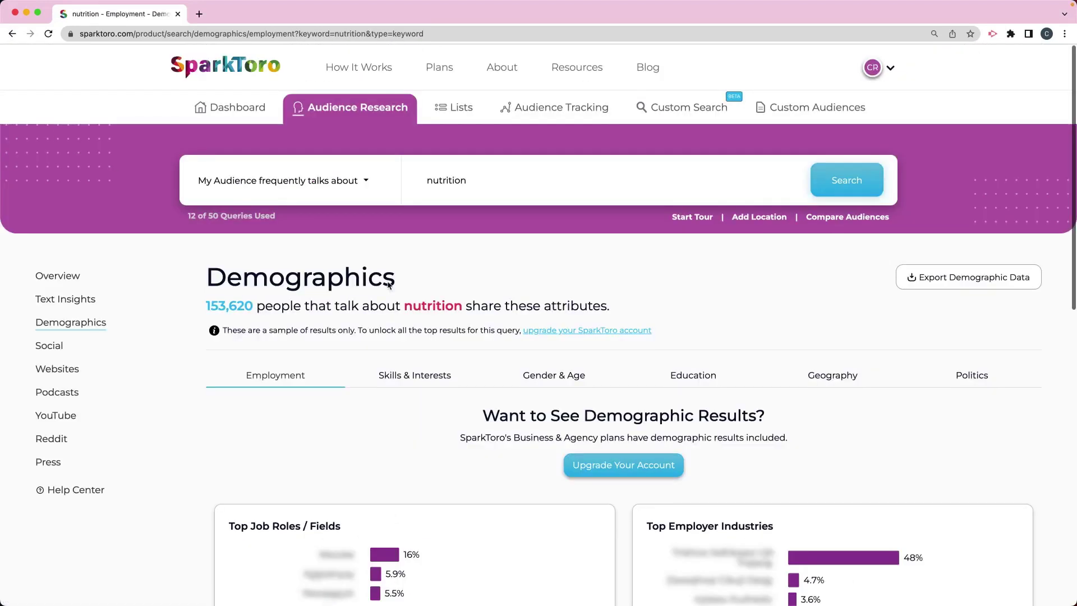
scroll(523, 314, "down", 3)
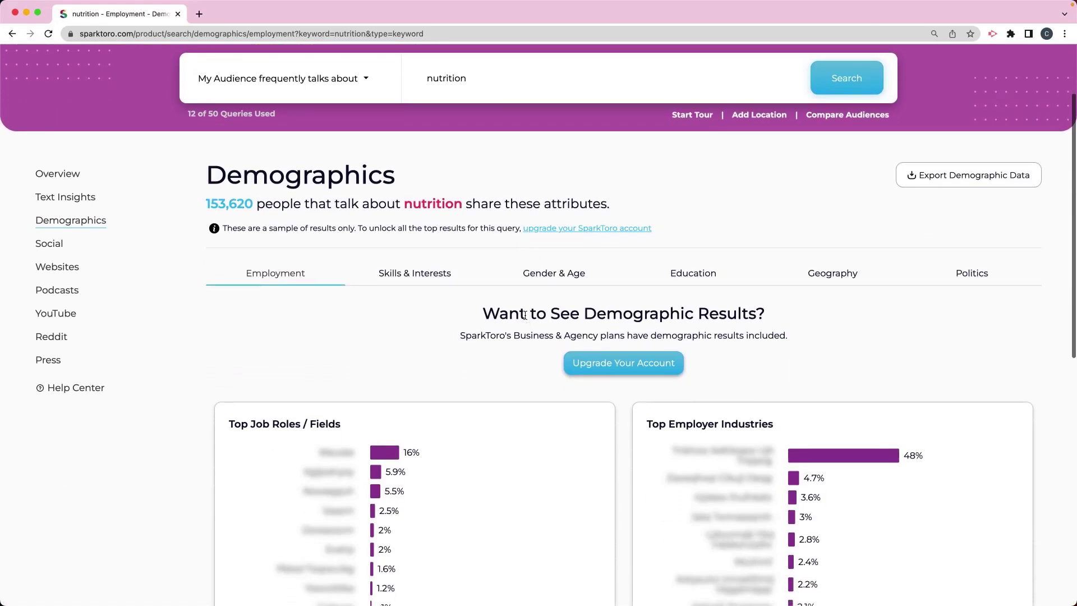
scroll(524, 314, "down", 5)
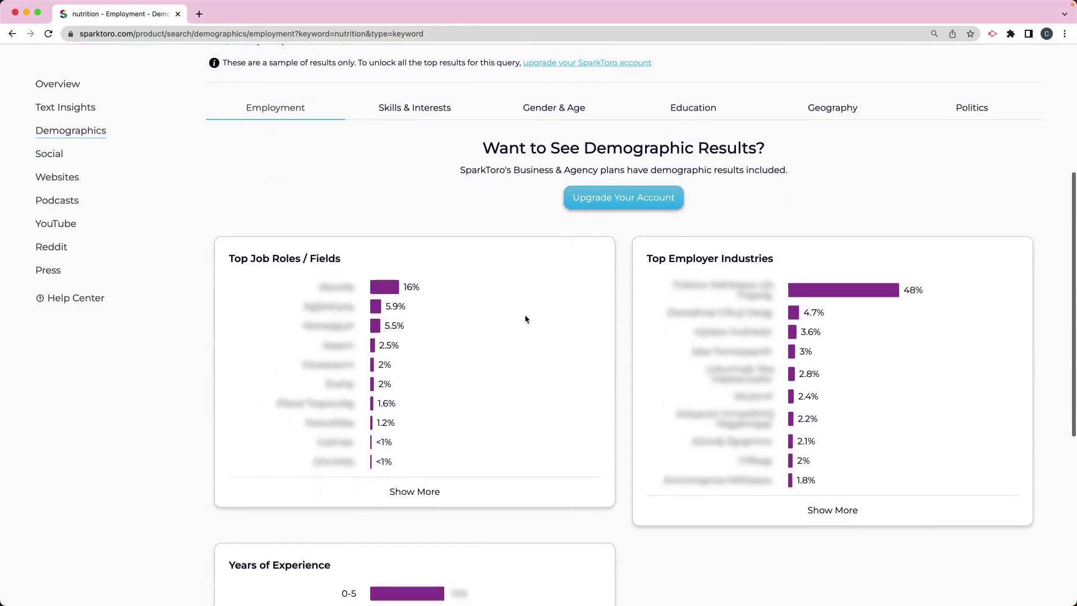
scroll(524, 318, "down", 4)
scroll(525, 318, "up", 3)
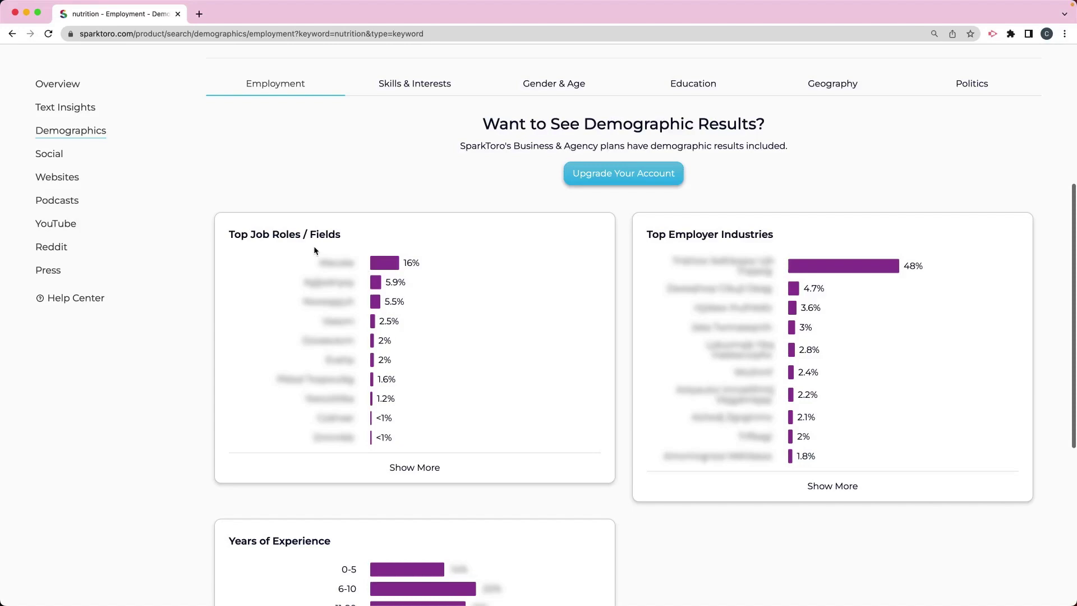
scroll(413, 332, "up", 9)
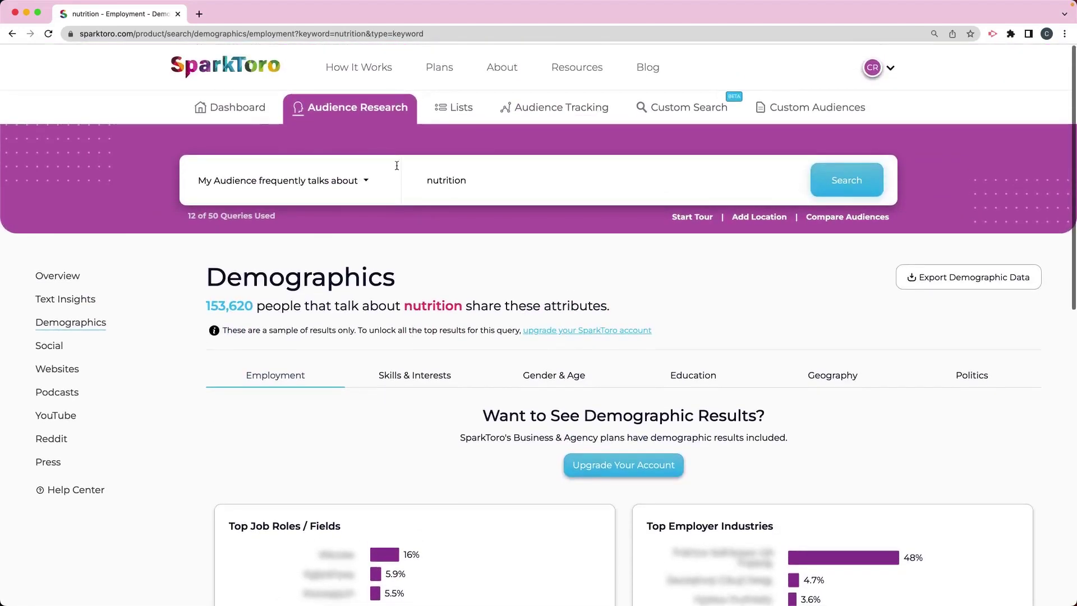
From the Dashboard, open the free 'nutritionist' example query showing 8,823 people in a new tab
left_click(227, 110)
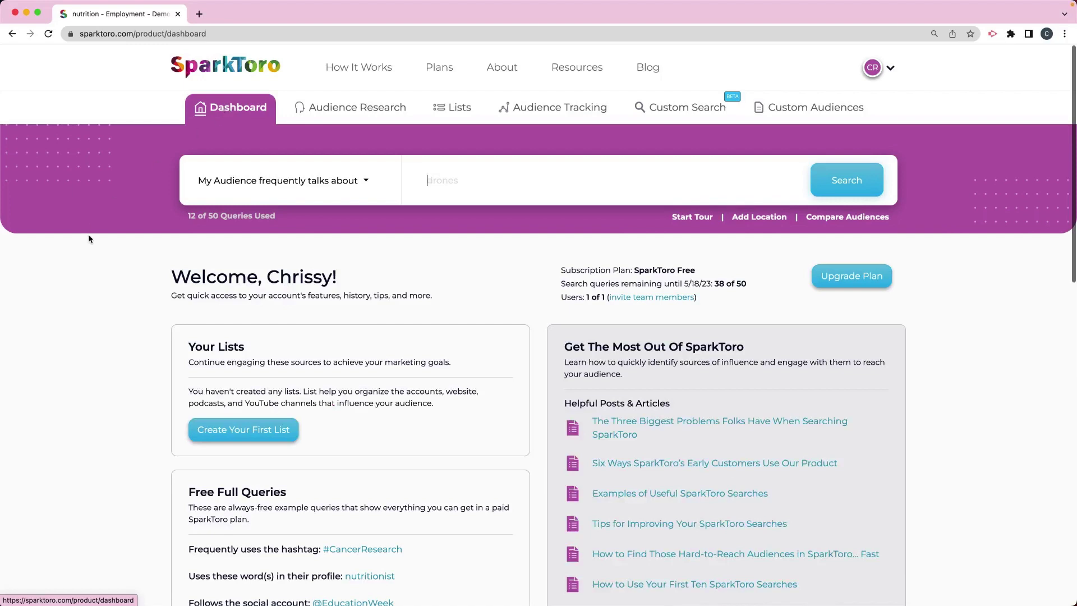
scroll(103, 274, "down", 2)
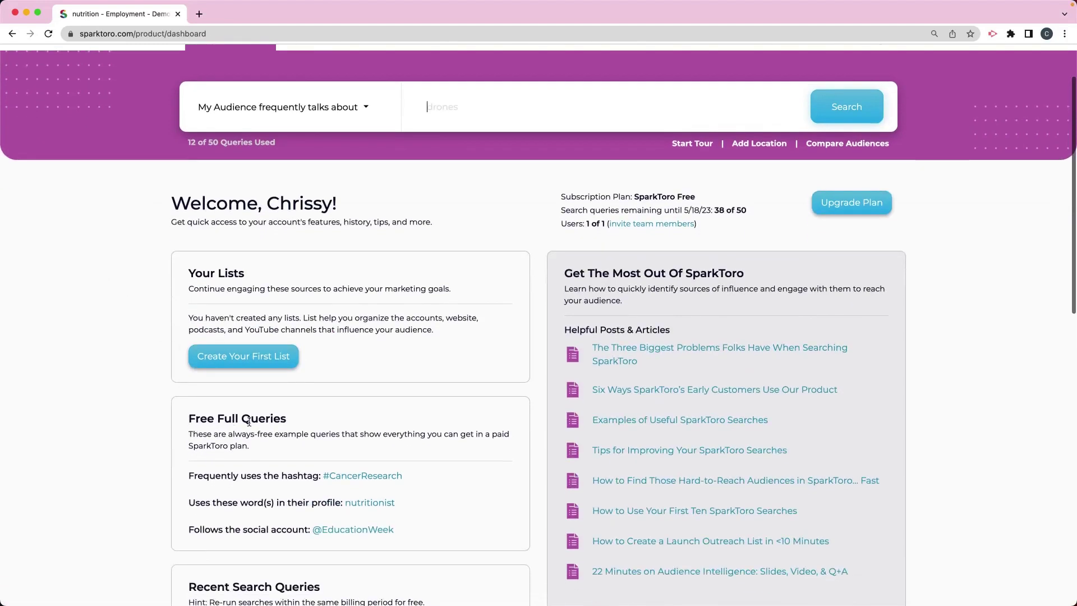
scroll(347, 416, "down", 1)
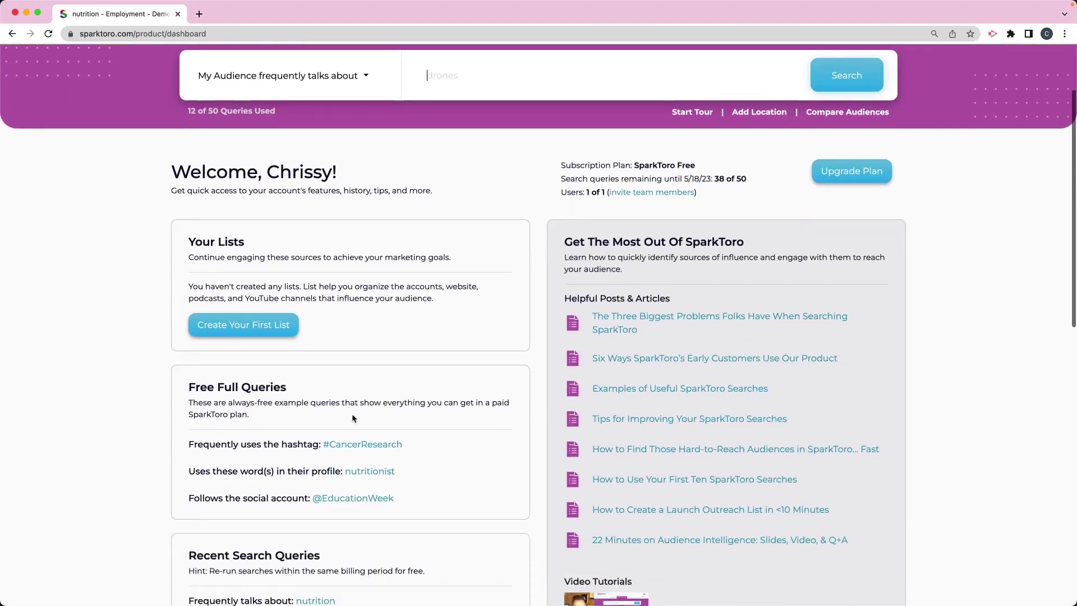
left_click(367, 476)
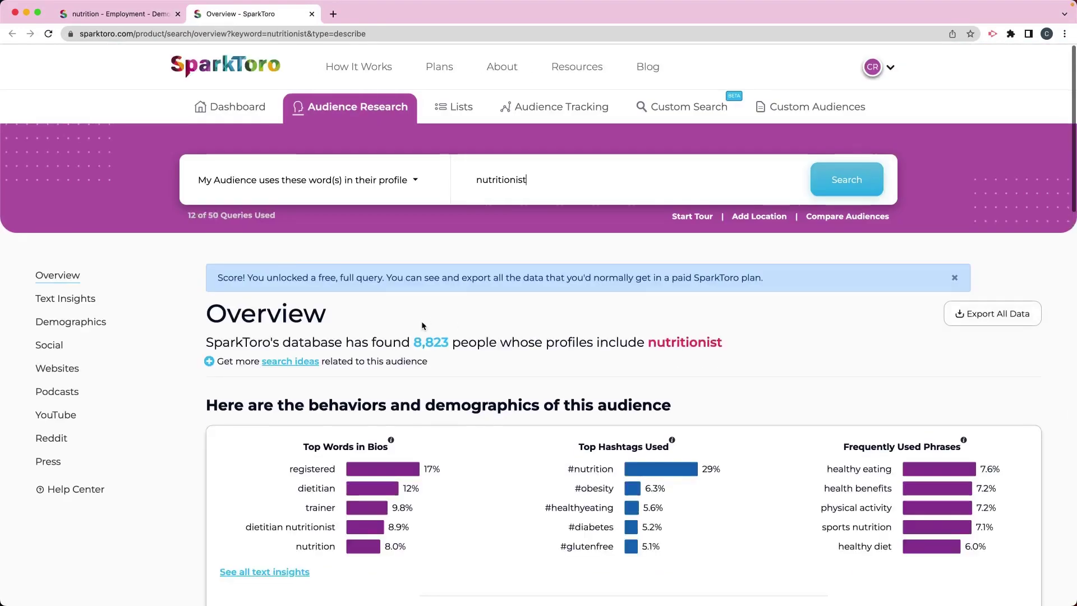
scroll(423, 324, "down", 2)
Open the nutritionist audience's Demographics page and scroll through its results
left_click(85, 266)
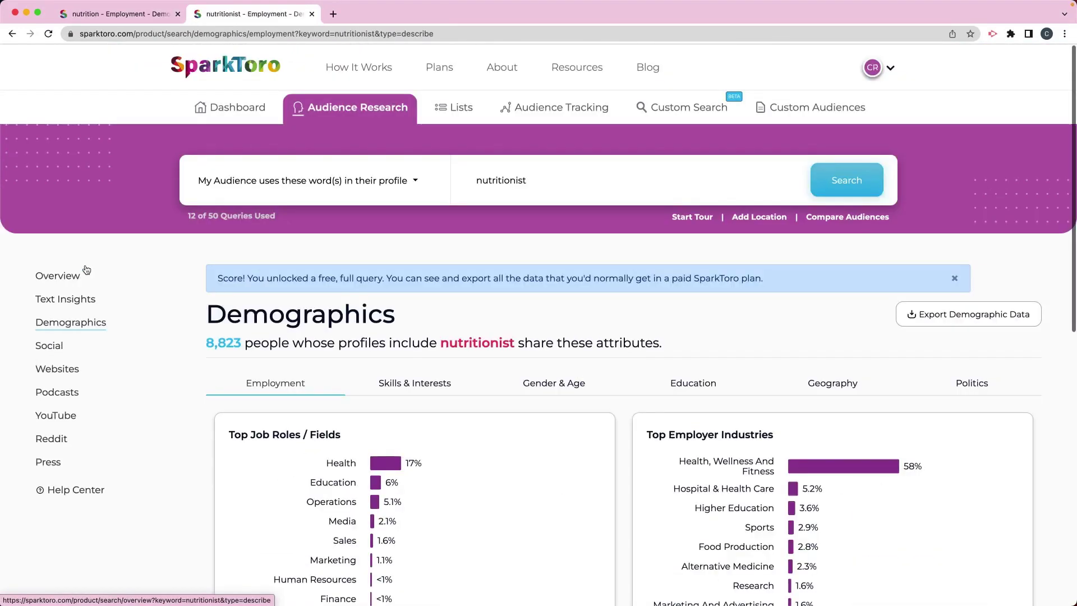
scroll(545, 370, "down", 2)
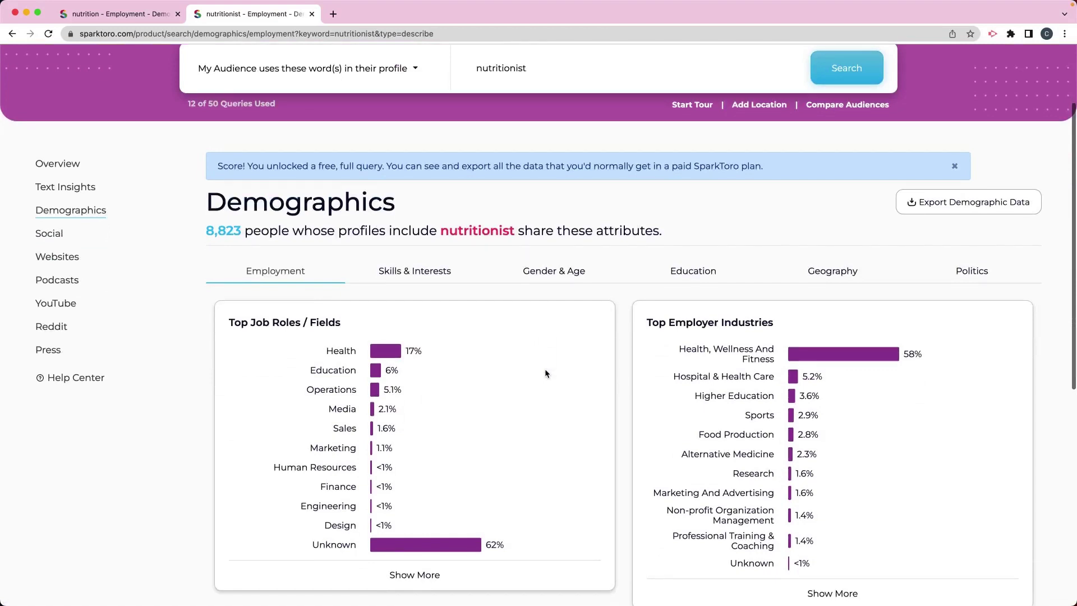
scroll(544, 368, "down", 1)
scroll(735, 337, "down", 3)
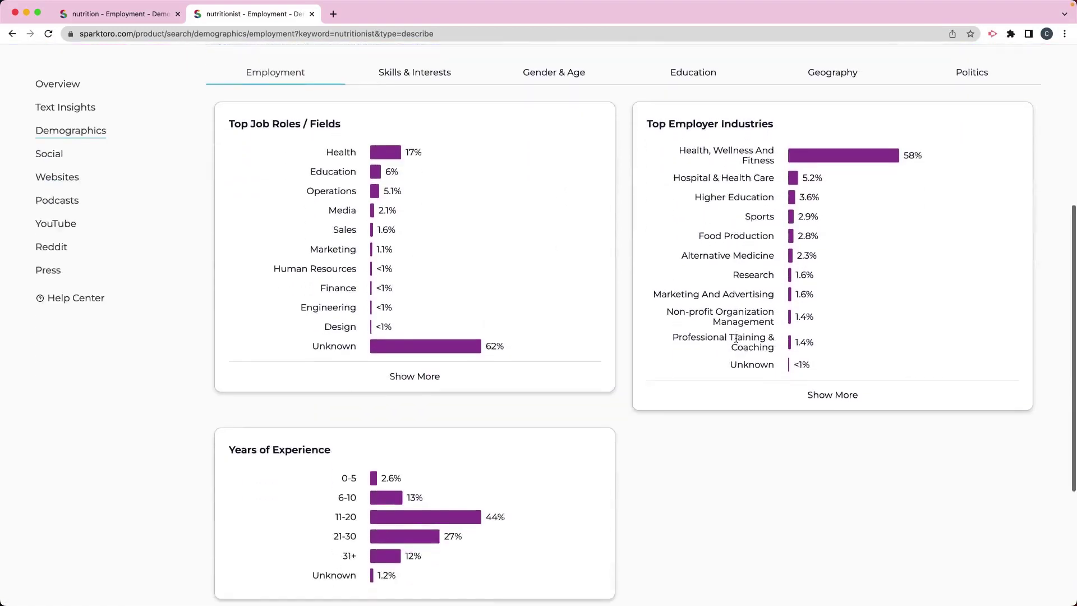
scroll(735, 337, "down", 2)
scroll(497, 384, "up", 5)
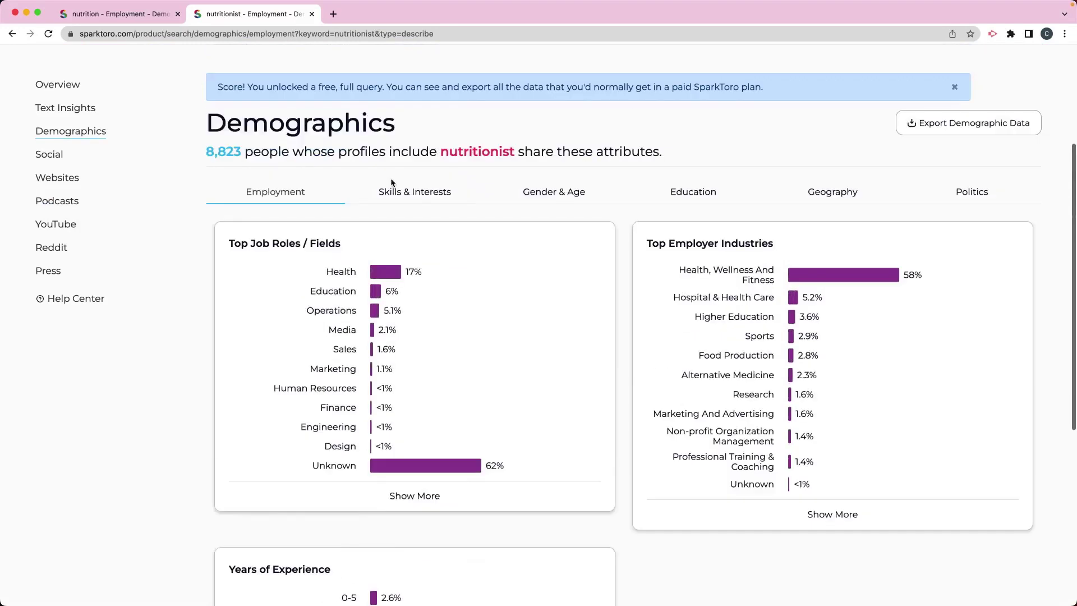
Check Skills & Interests, then the Gender & Age split: 61% female, mostly aged 26-35
left_click(397, 192)
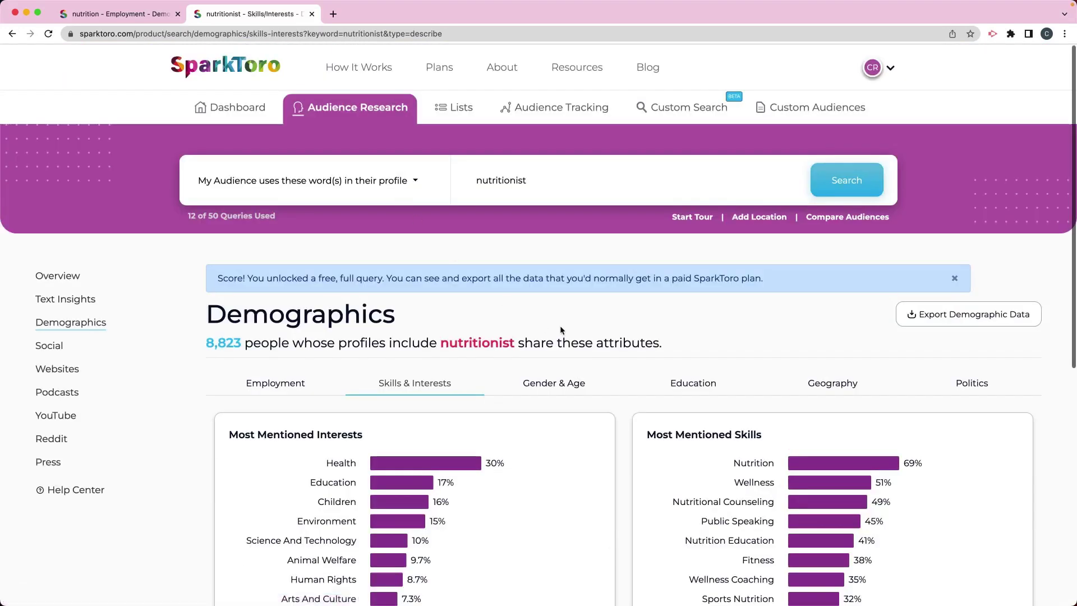
scroll(560, 331, "down", 3)
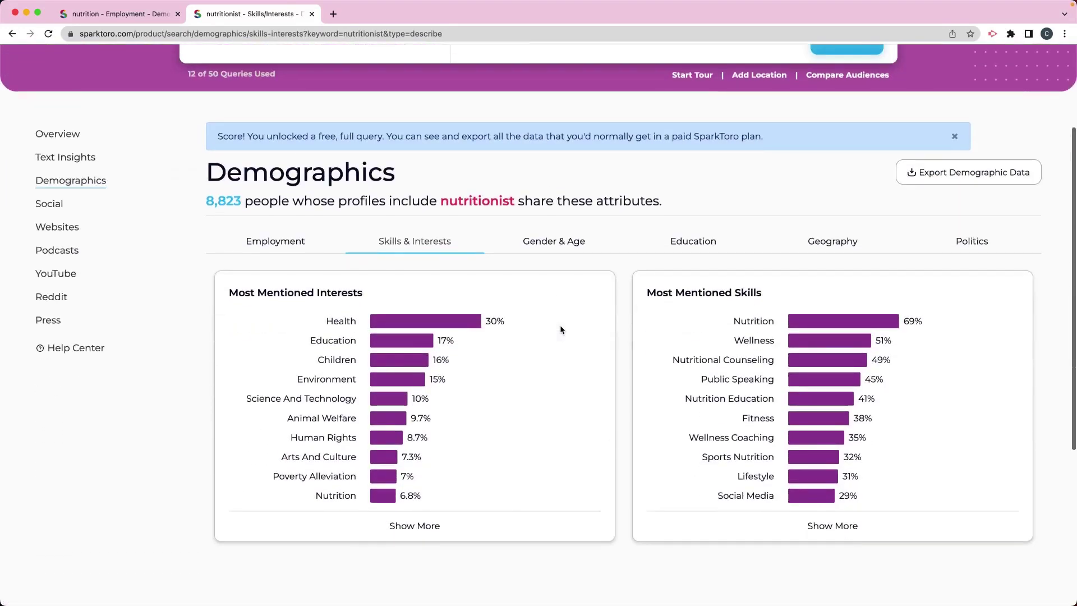
left_click(567, 242)
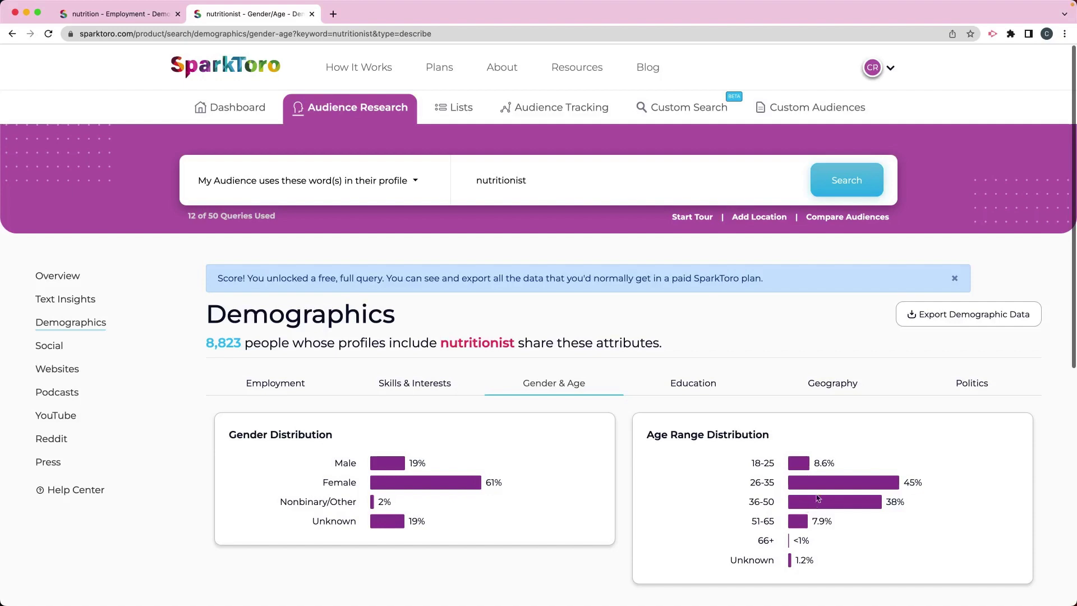
View the Education breakdown, where Bachelors degrees make up 46% and Bachelor of Science leads at 23%
left_click(690, 389)
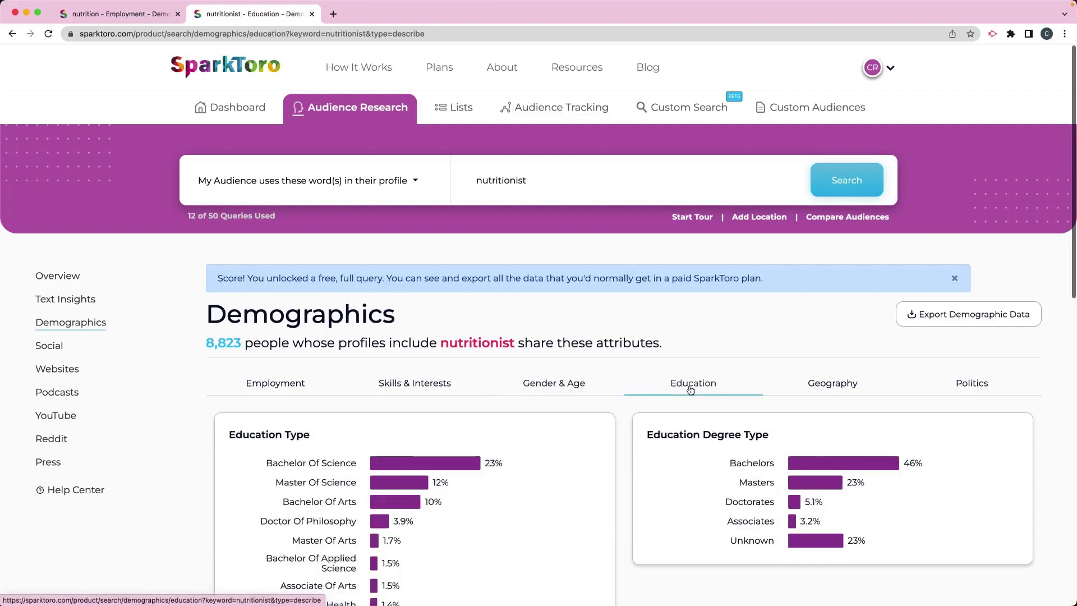
scroll(690, 389, "down", 1)
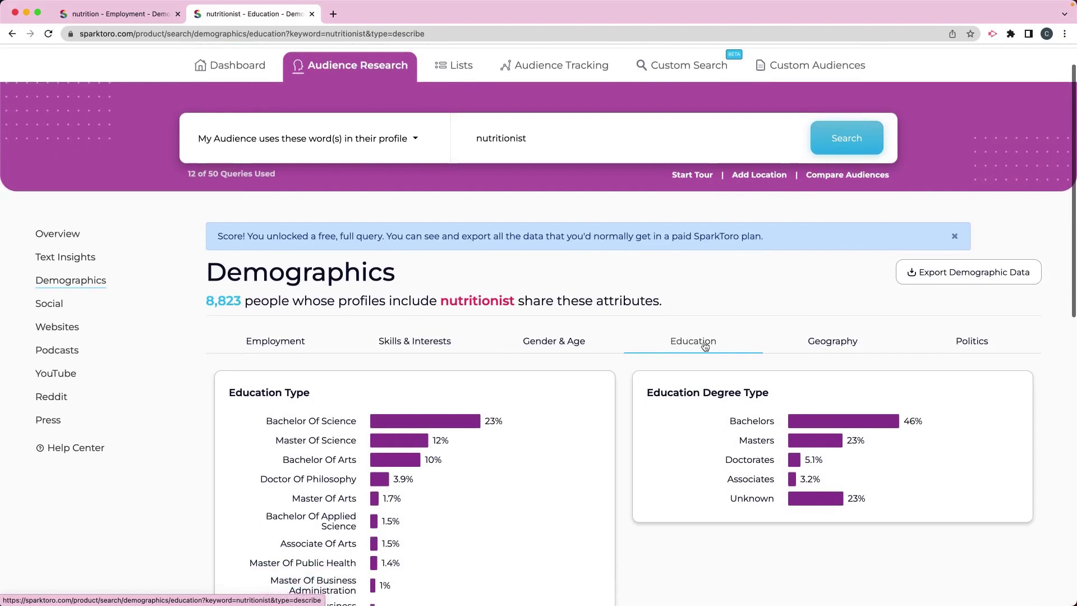
scroll(705, 346, "down", 2)
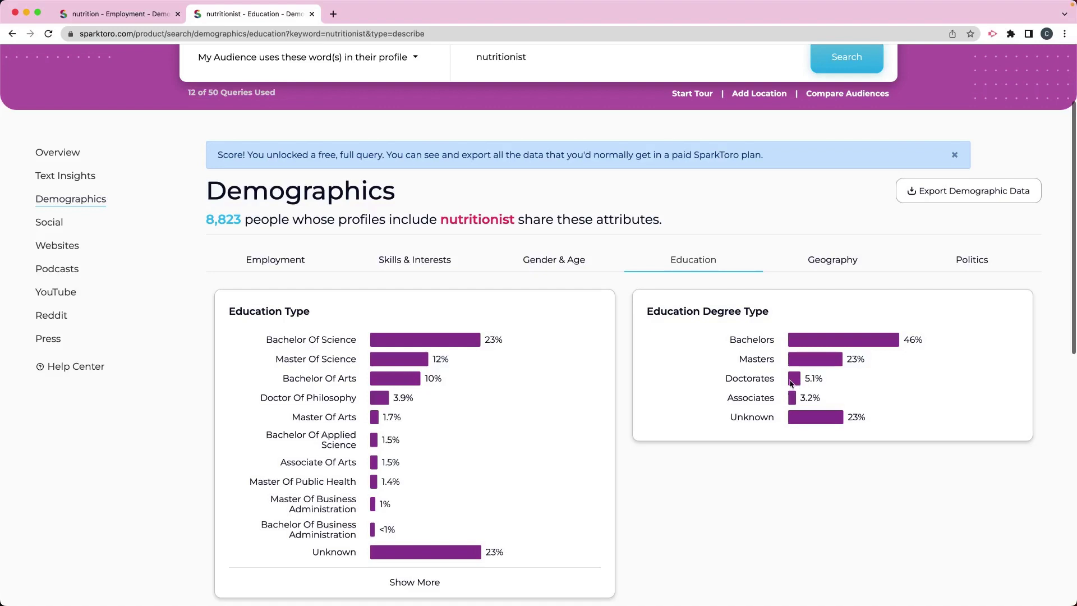
Look at Geography, then Politics: Lean Left at 42% and High factual sharing at 46%
left_click(829, 261)
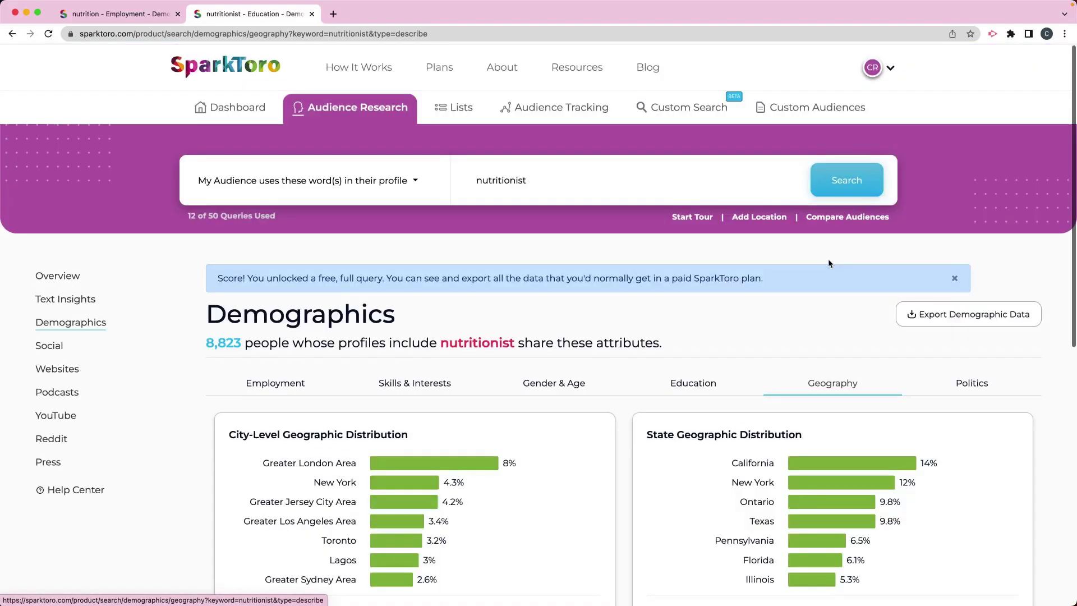
left_click(975, 385)
scroll(979, 388, "down", 2)
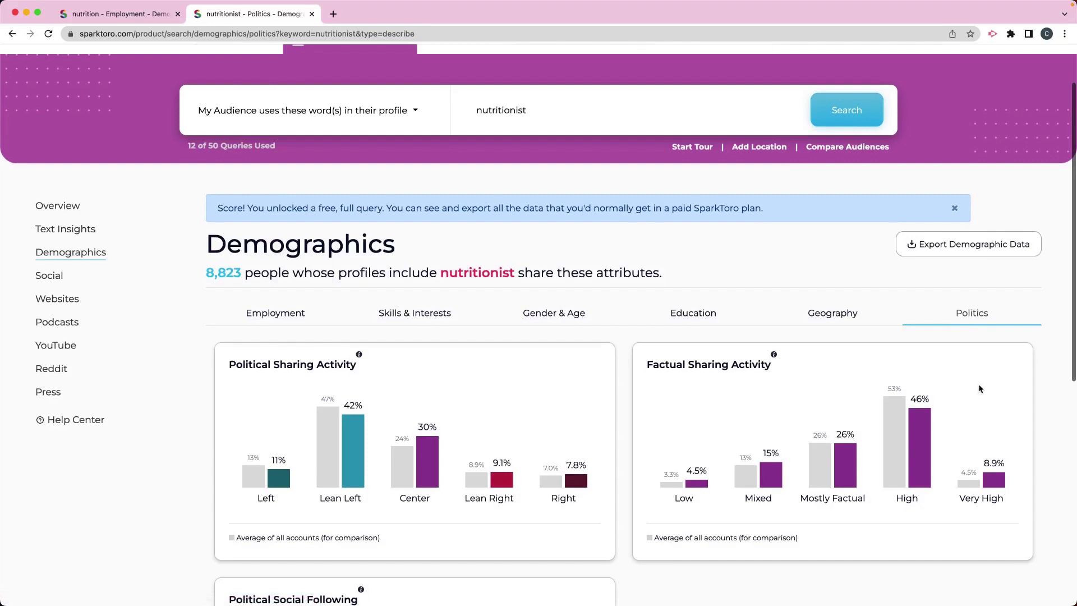
scroll(978, 383, "down", 2)
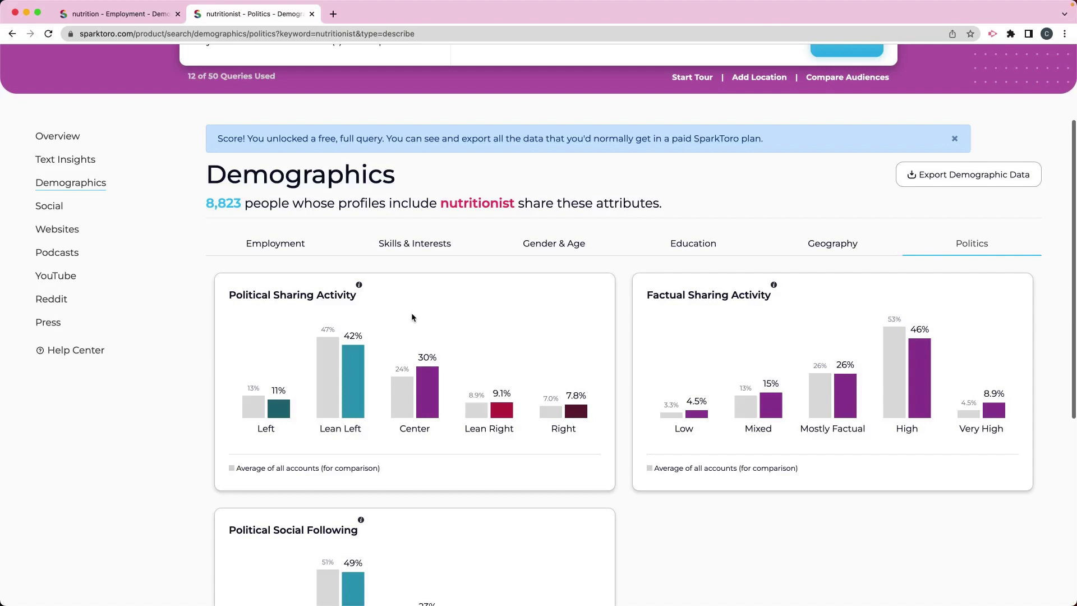
scroll(412, 316, "down", 2)
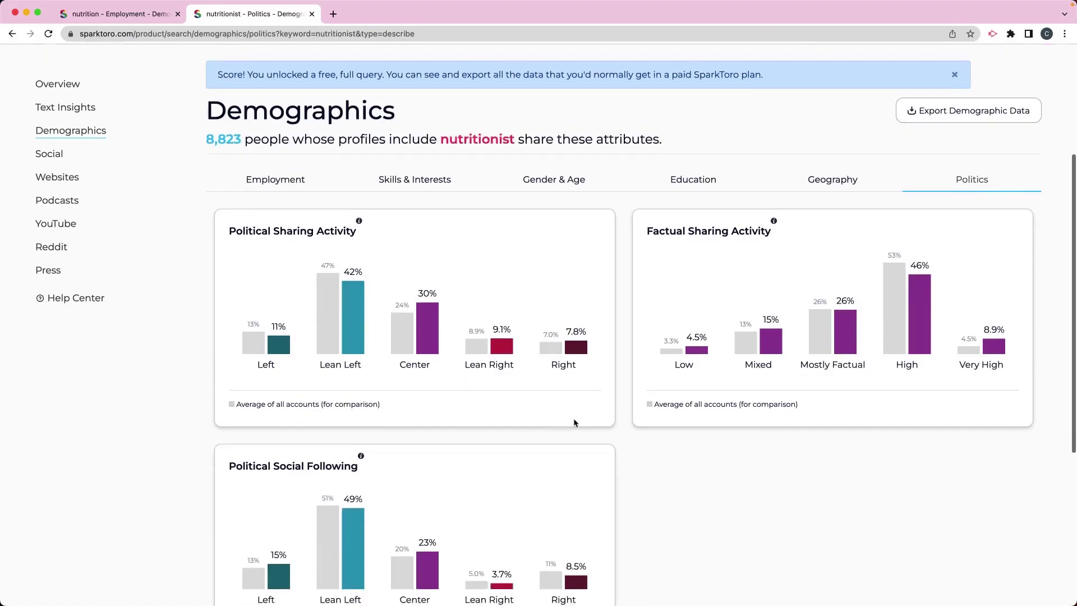
scroll(574, 423, "down", 1)
scroll(575, 423, "up", 5)
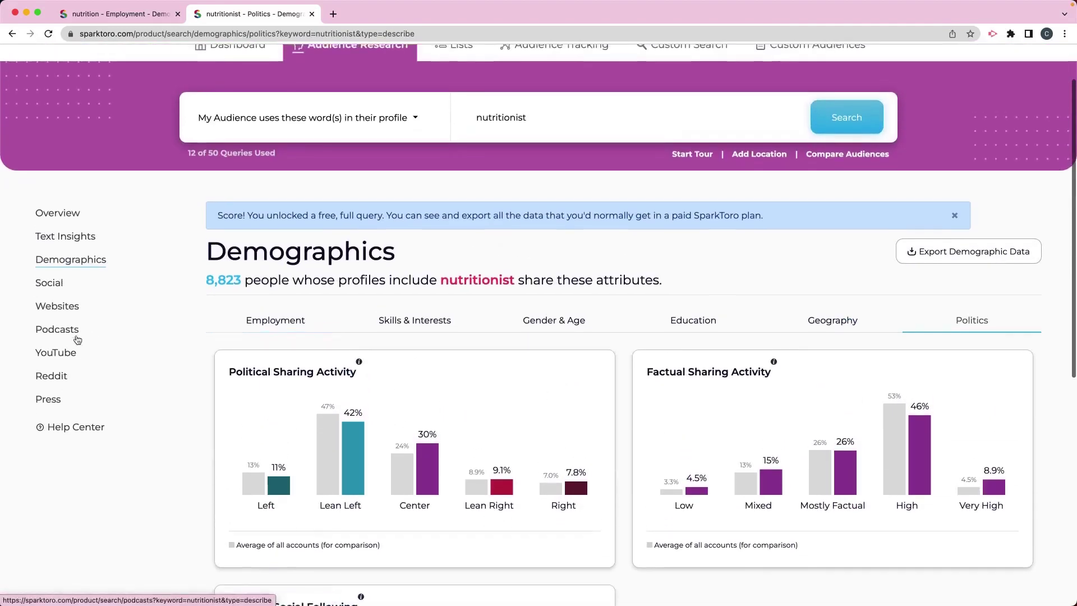
Browse the nutritionist Websites list, led by Pubmed.Ncbi.Nlm.Nih.gov at 5.4% and Link.Springer.com at 4.3%
left_click(52, 312)
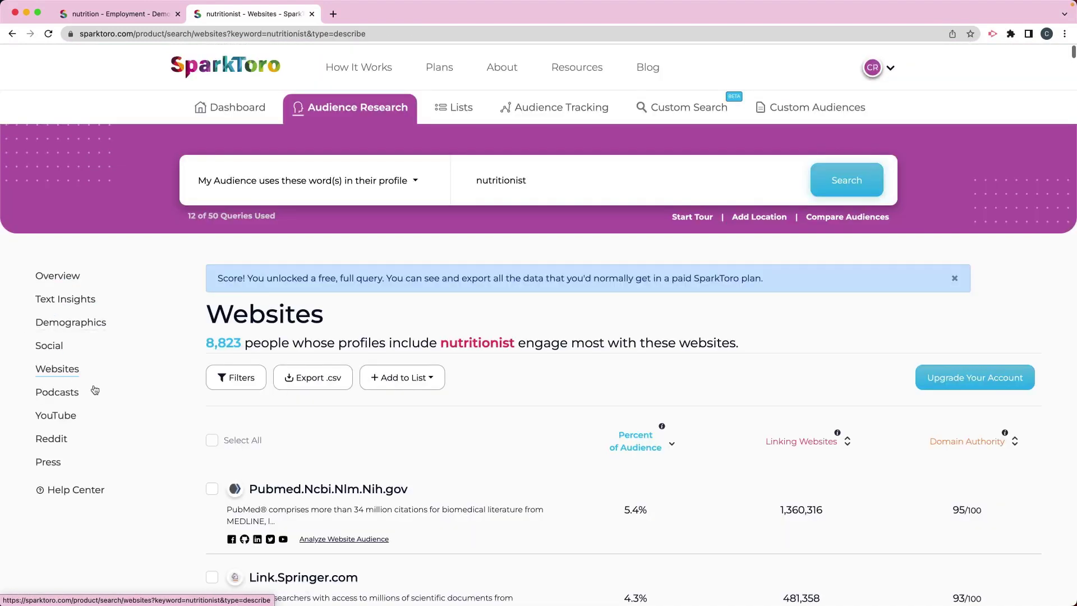
scroll(440, 429, "down", 2)
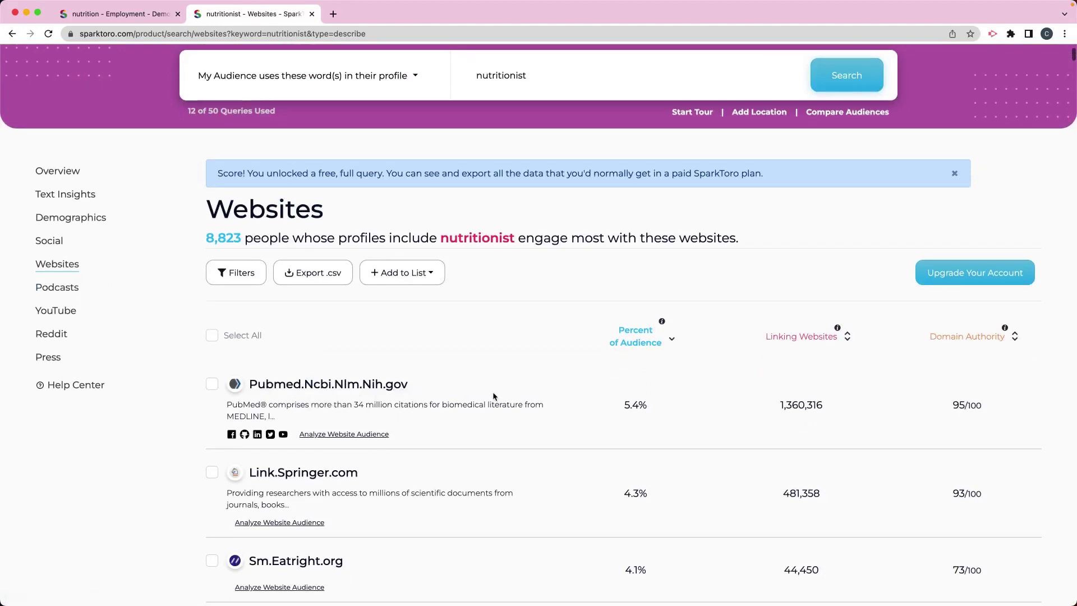
scroll(492, 391, "down", 4)
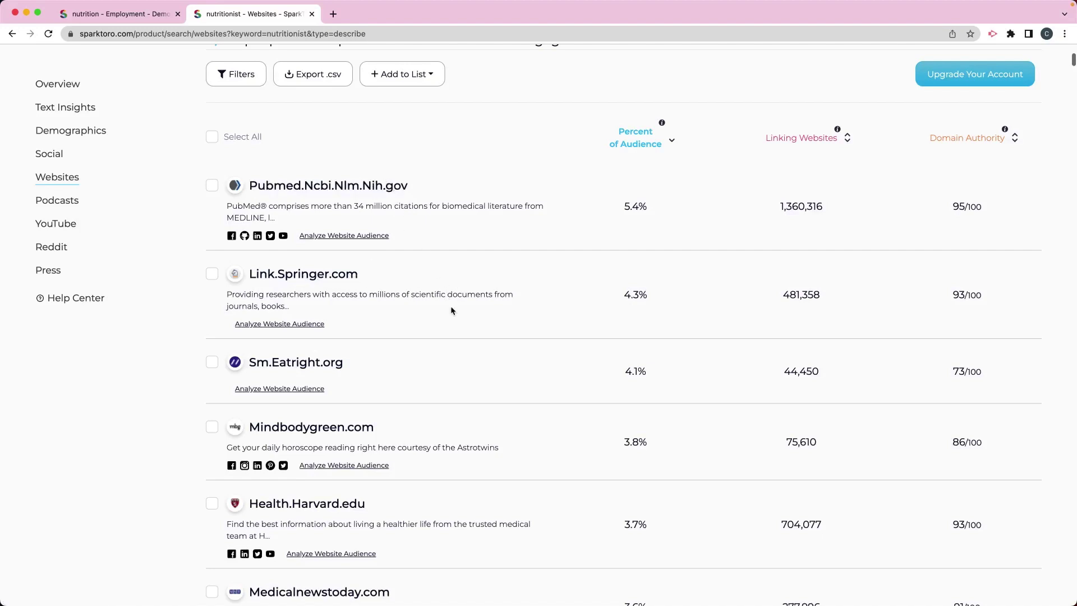
scroll(487, 283, "down", 3)
scroll(487, 285, "down", 1)
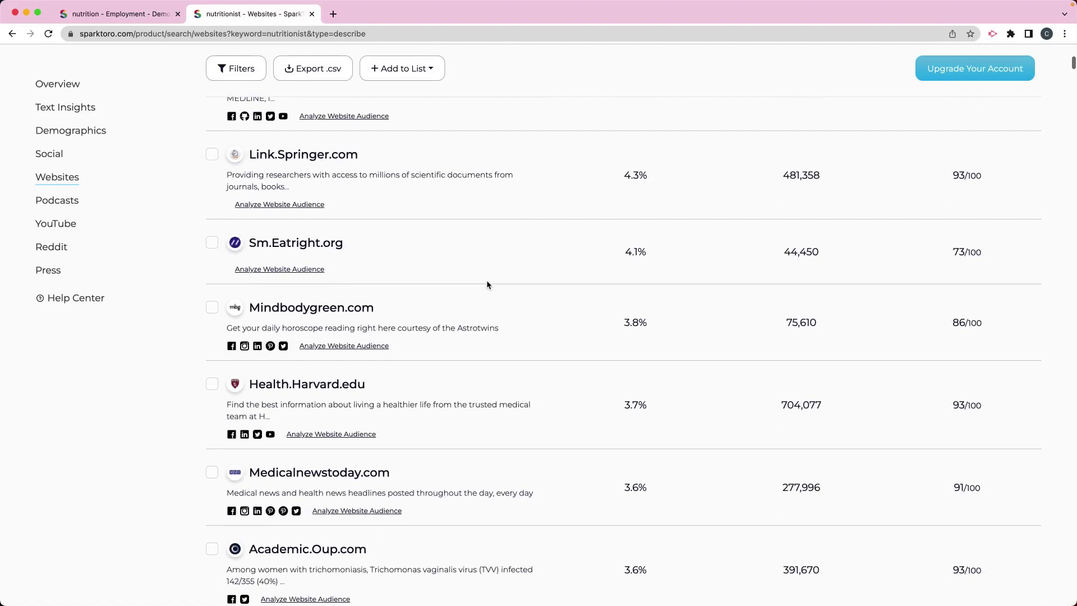
scroll(487, 284, "up", 3)
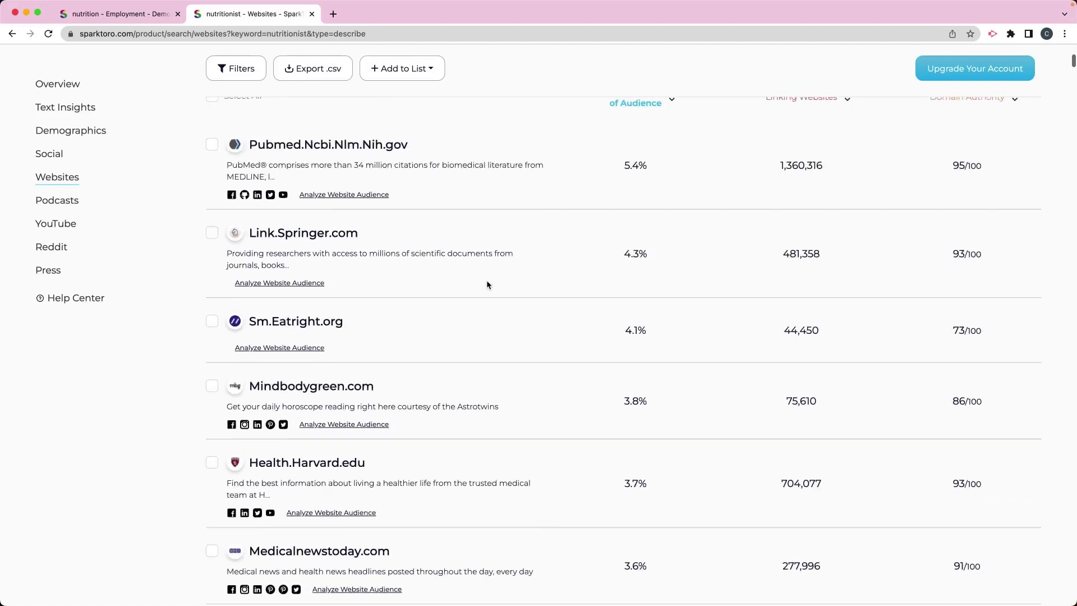
scroll(480, 255, "down", 3)
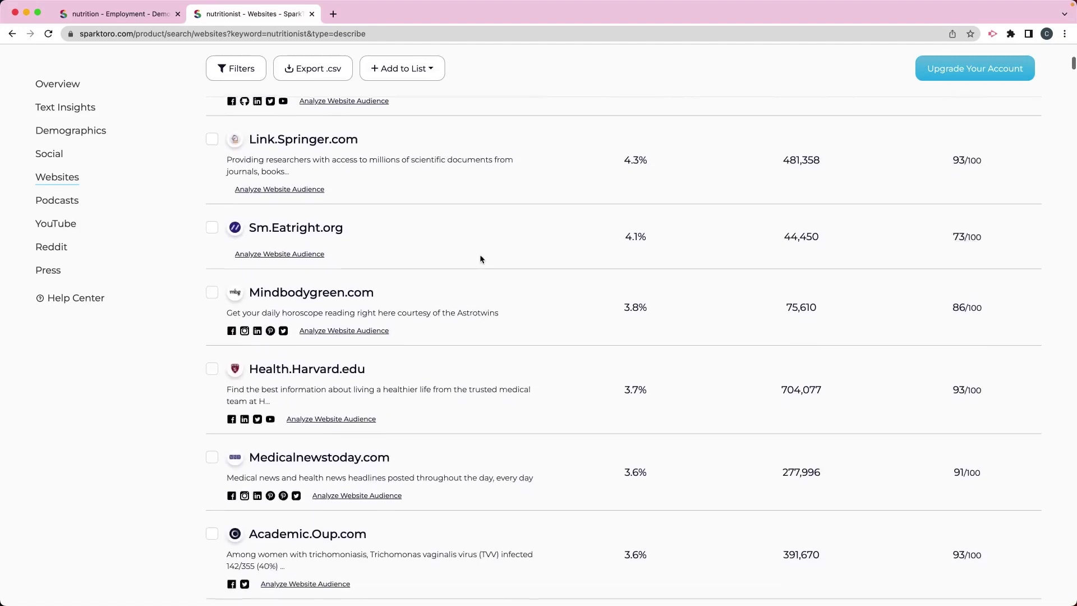
scroll(480, 259, "up", 10)
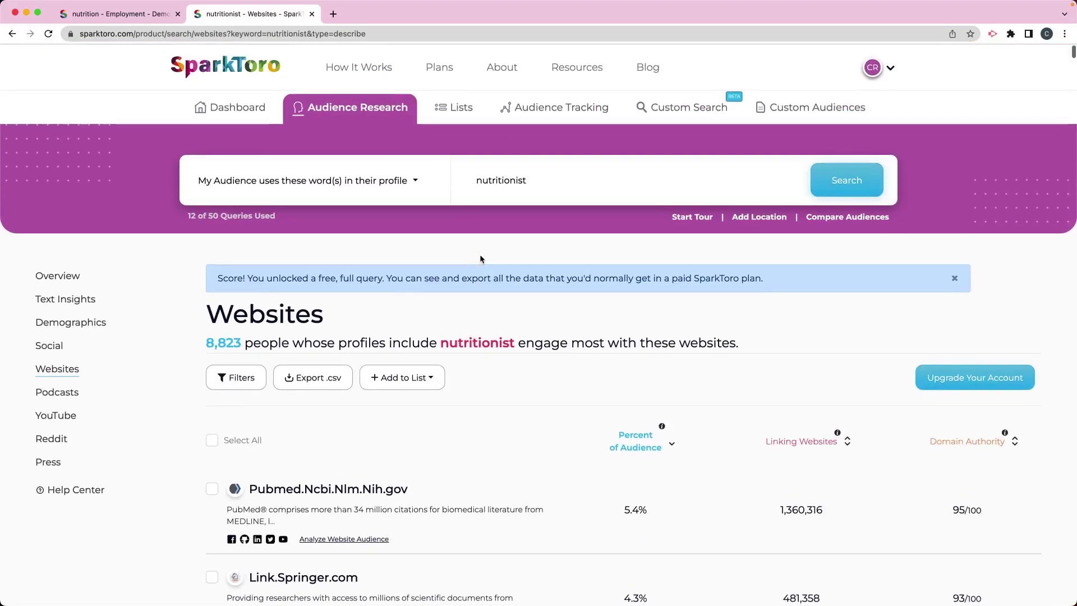